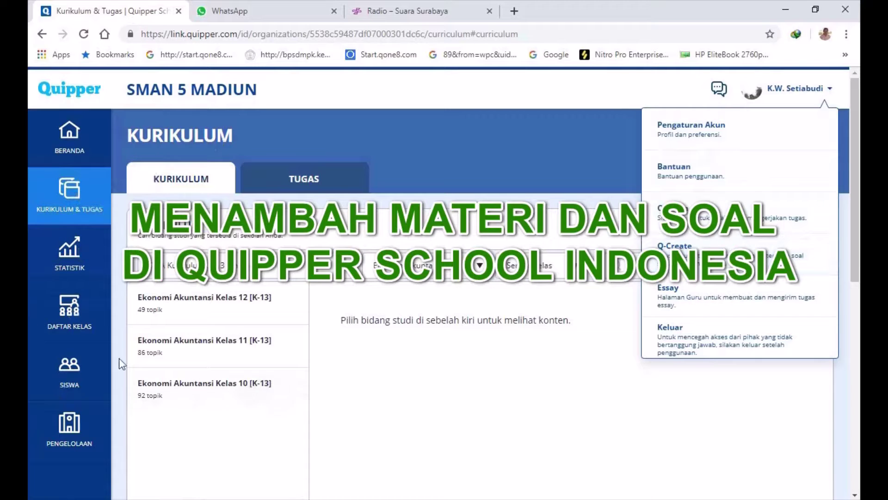
Step: Open the Q-Create teacher site for adding materials and questions from the account options
left_click(348, 275)
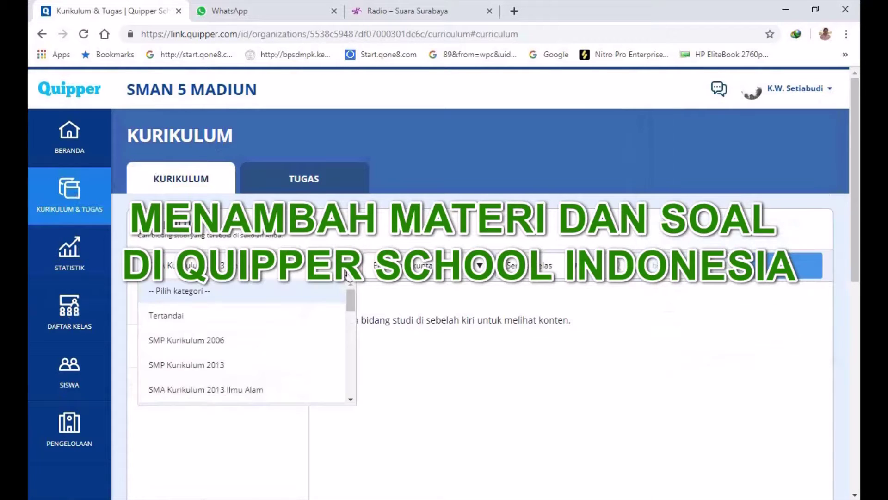
left_click(347, 275)
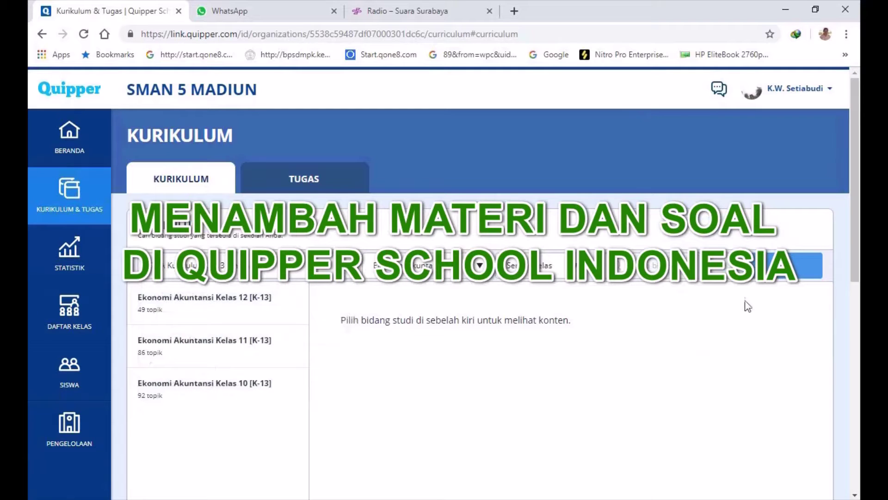
left_click(830, 90)
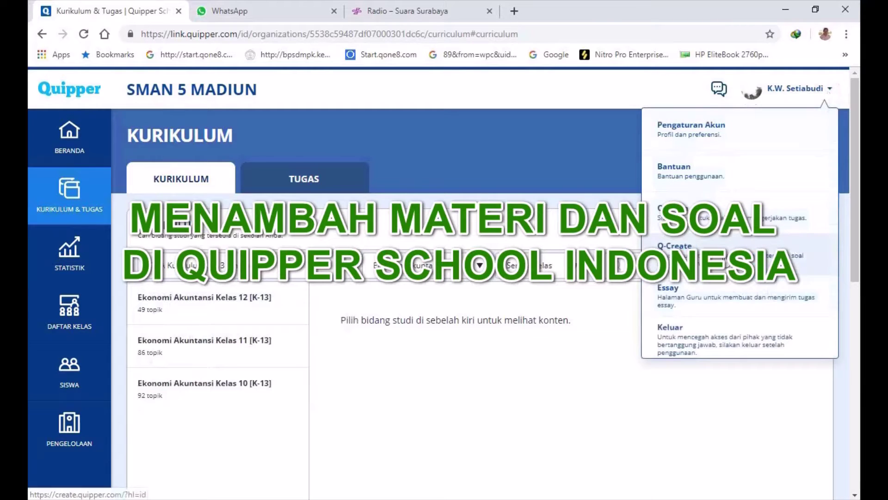
left_click(567, 100)
left_click(826, 90)
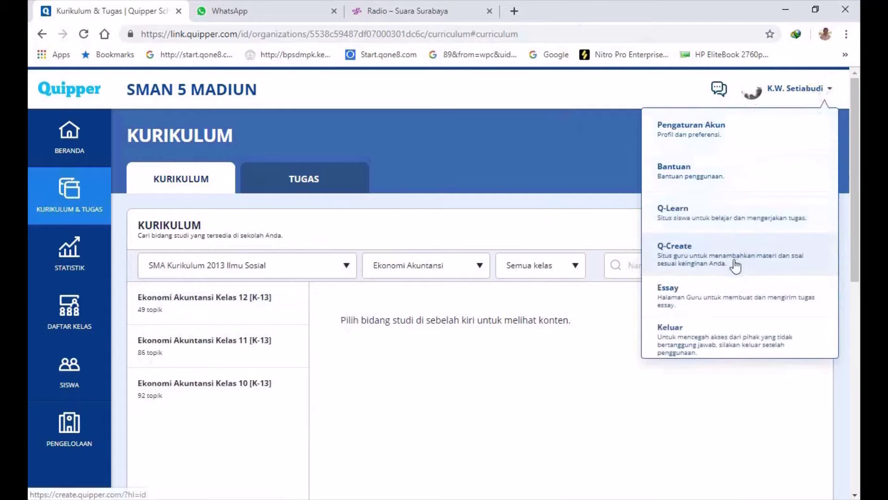
left_click(735, 265)
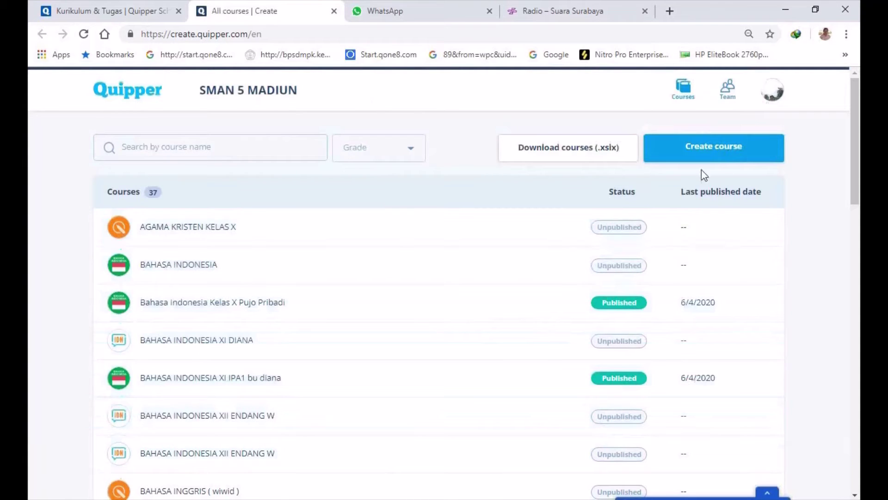
Step: Change the Q-Create course site's display language from English to Bahasa Indonesia
scroll(539, 285, "down", 20)
scroll(540, 286, "down", 2)
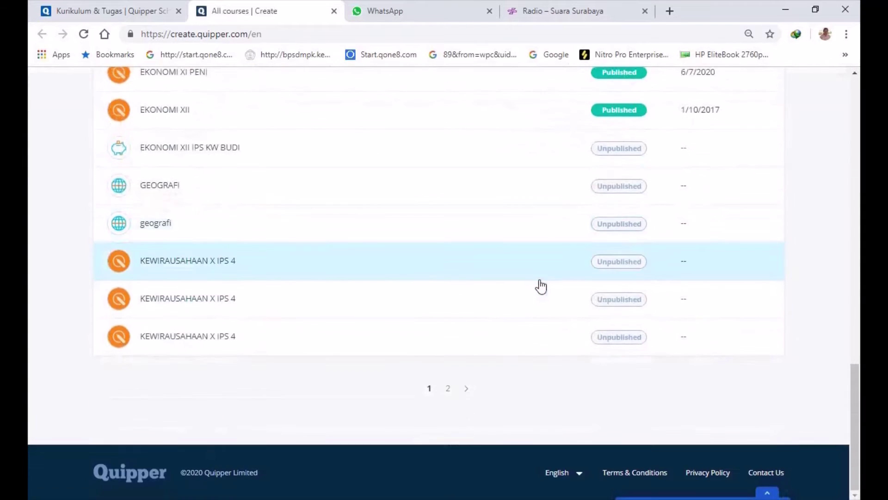
left_click(582, 479)
left_click(579, 451)
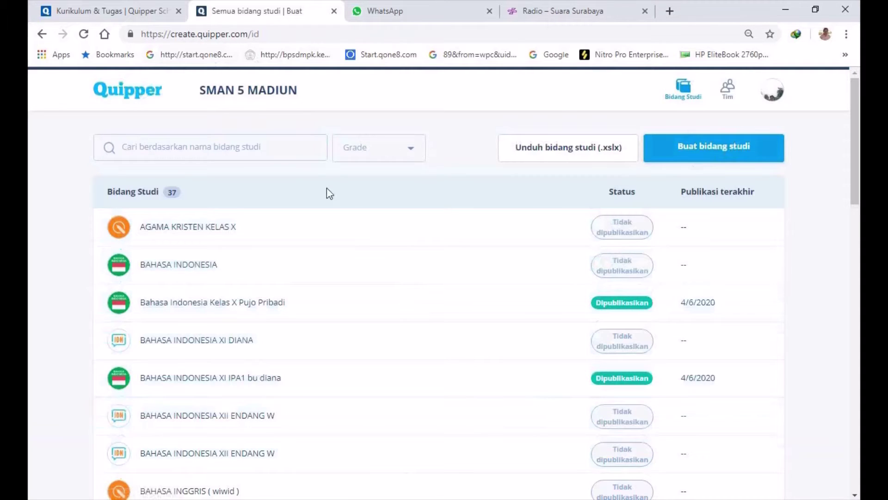
Step: Start a new course and name it "EKONOMI KELAS XI" followed by the teacher's name
left_click(717, 155)
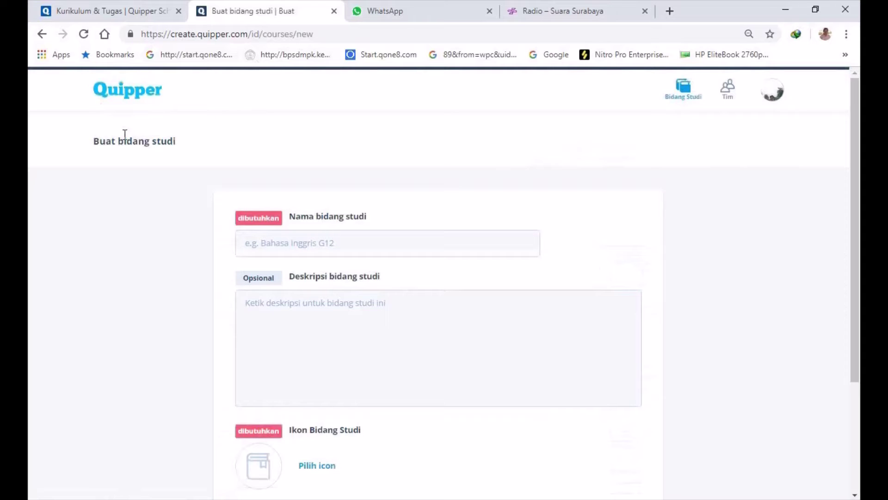
left_click(117, 12)
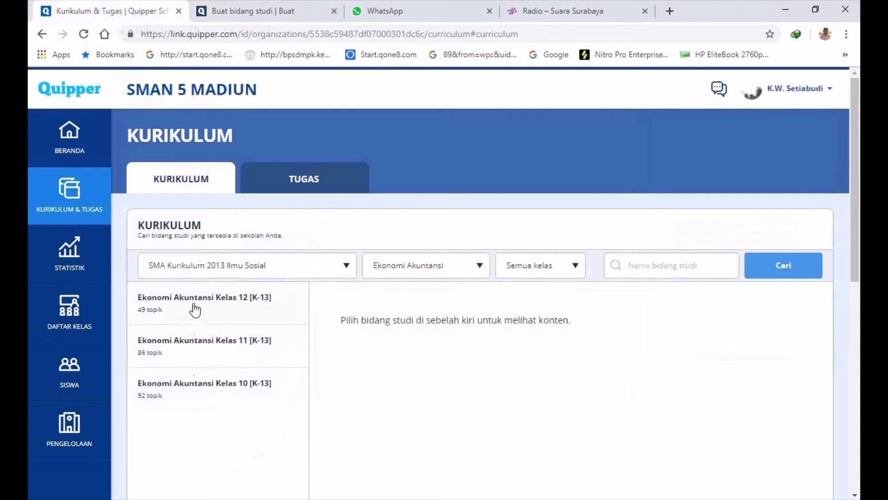
left_click(251, 9)
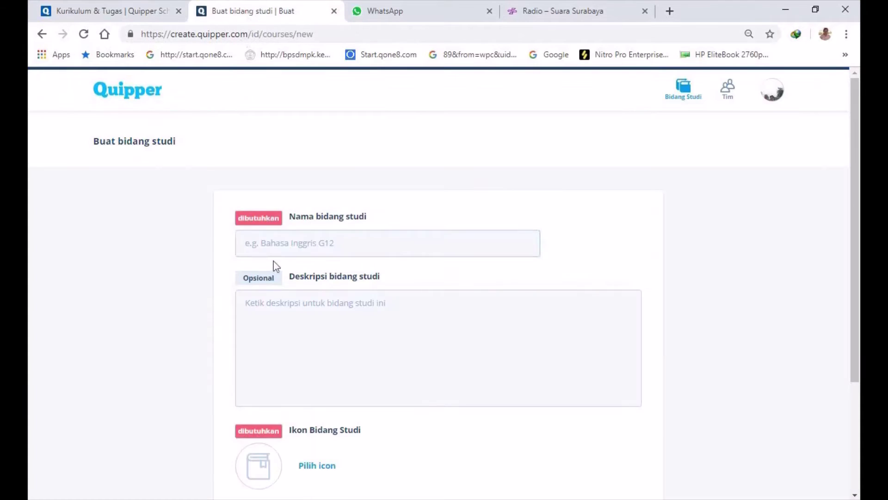
left_click(343, 246)
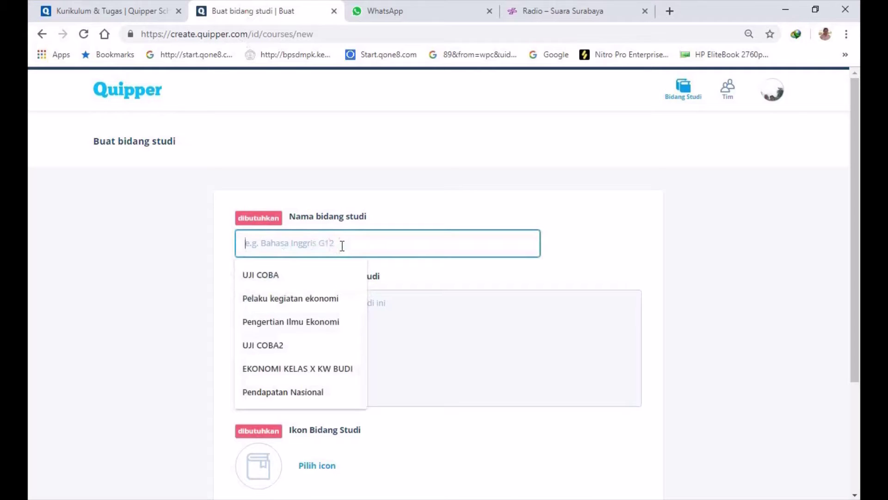
type("EK")
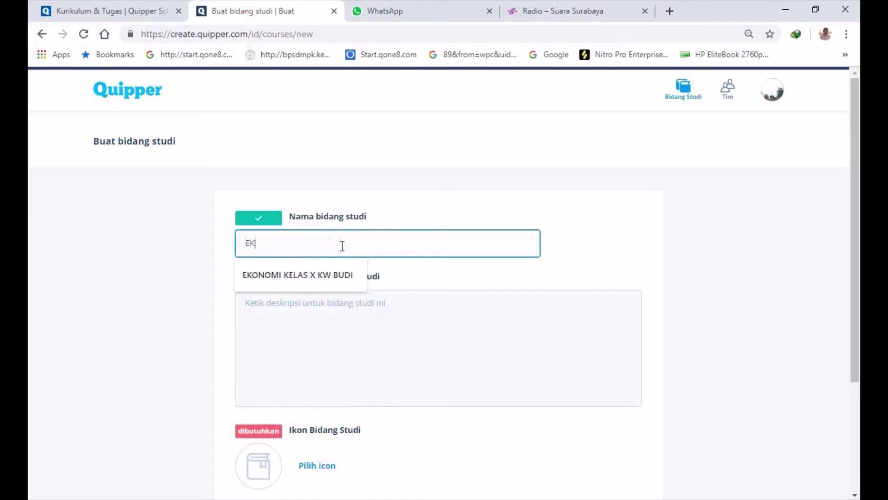
type("ONOMI ")
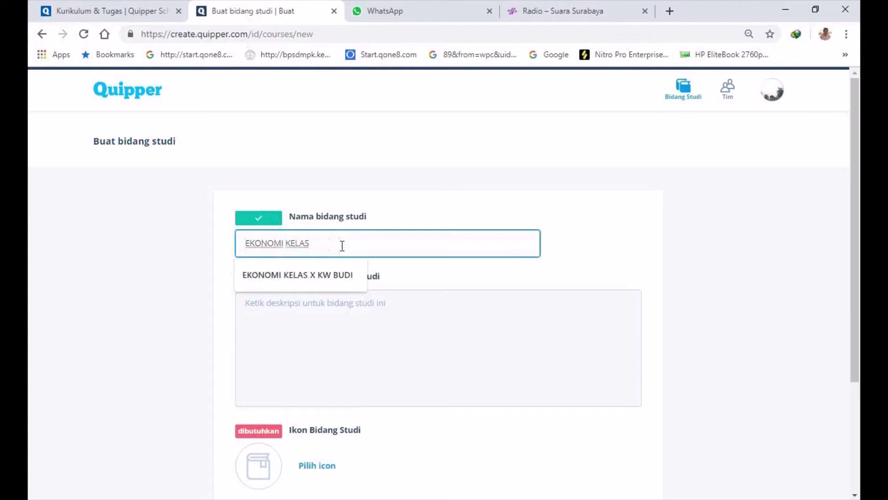
type("KELAS XI KW BUDI")
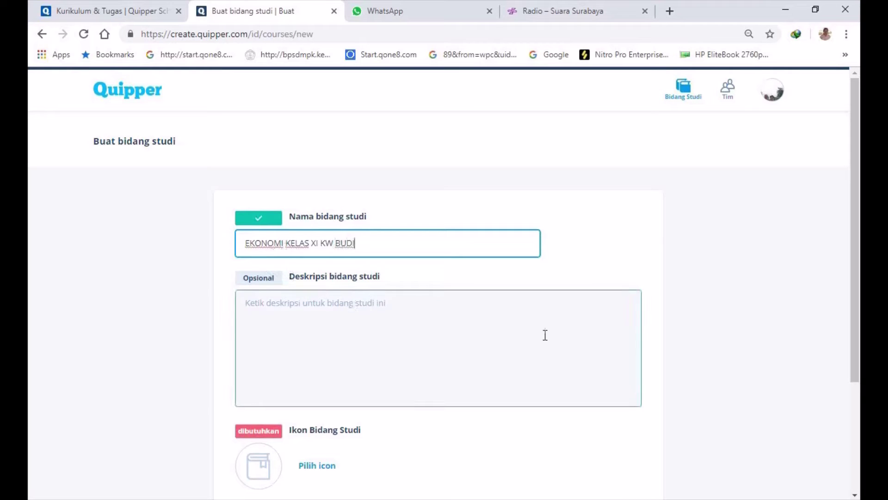
Step: Assign the Ekonomi (3) icon to the new course and create it
left_click_drag(854, 240, 854, 359)
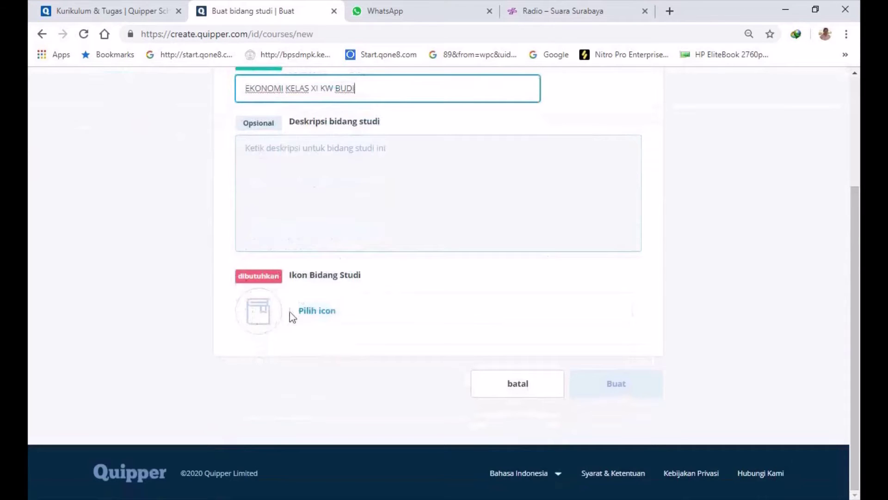
left_click(307, 312)
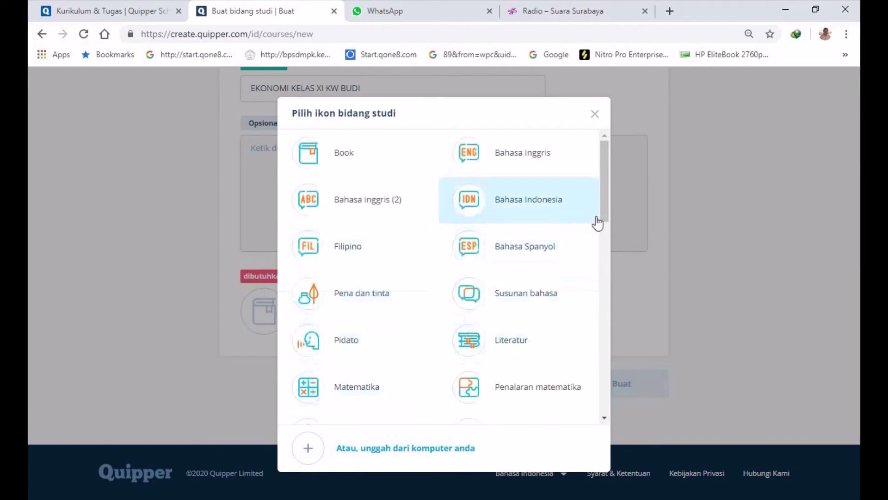
left_click_drag(604, 211, 598, 324)
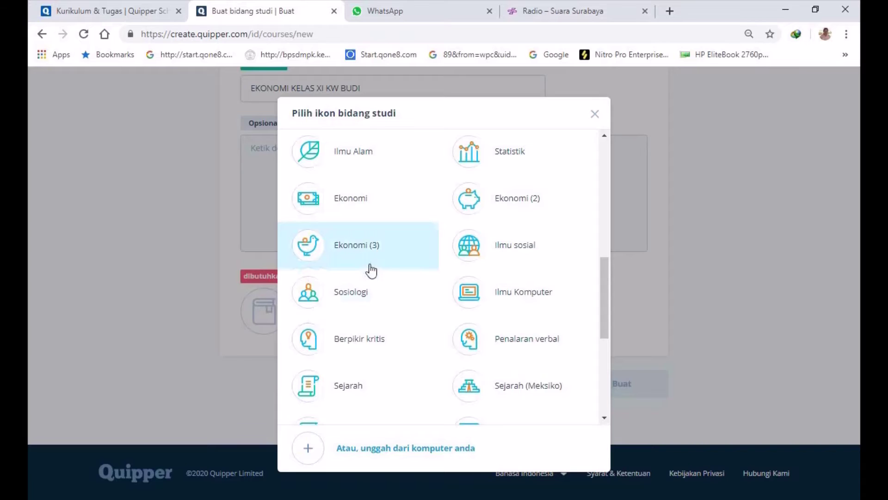
left_click(351, 246)
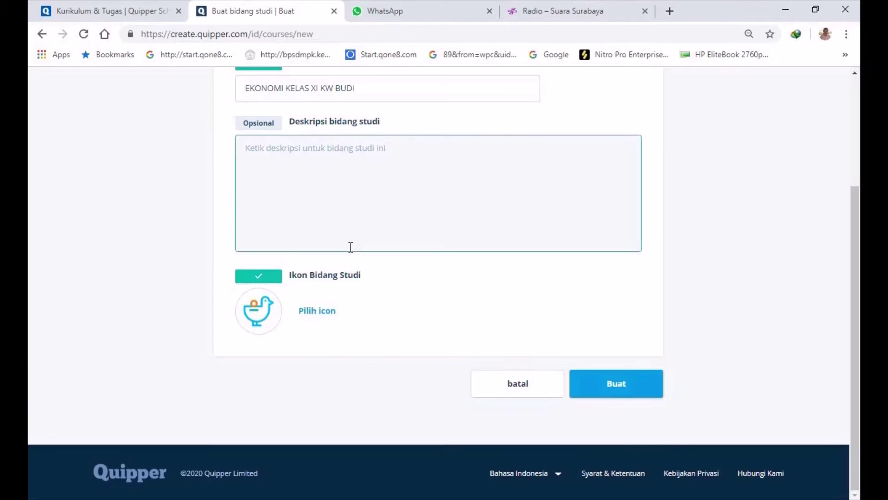
left_click(623, 395)
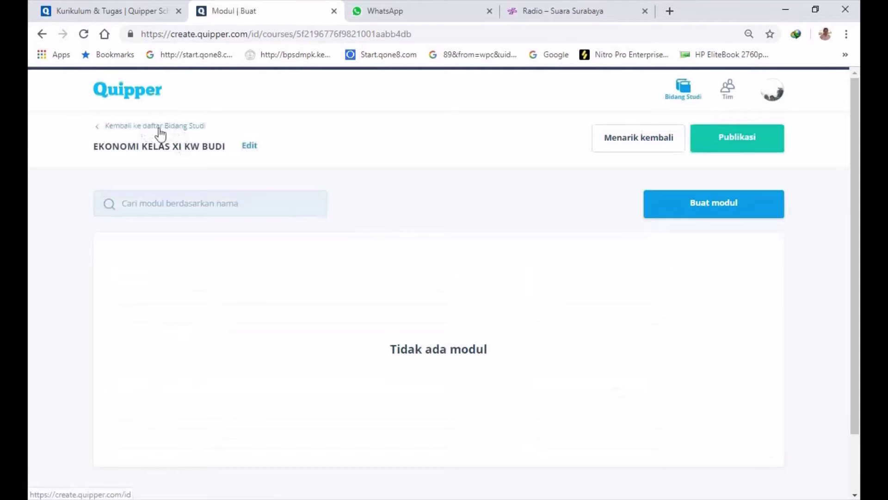
Step: Return to the course list, search it by the teacher's name, and clear the search
left_click(181, 129)
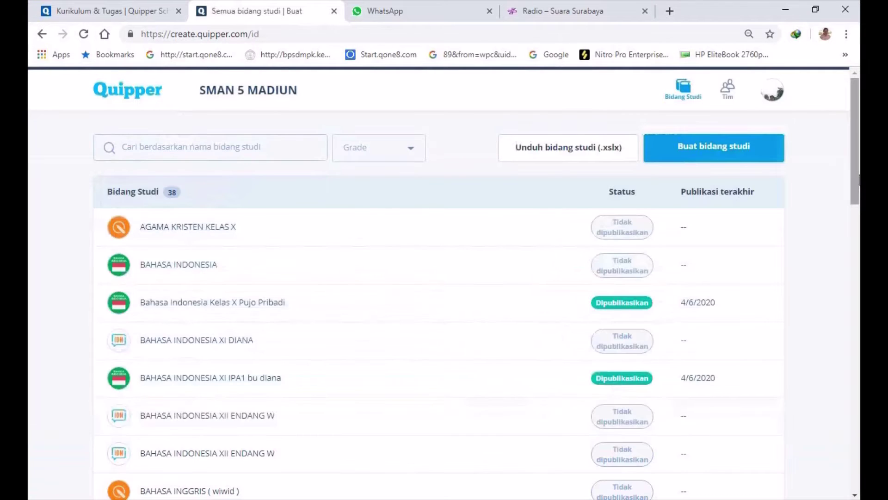
left_click(206, 147)
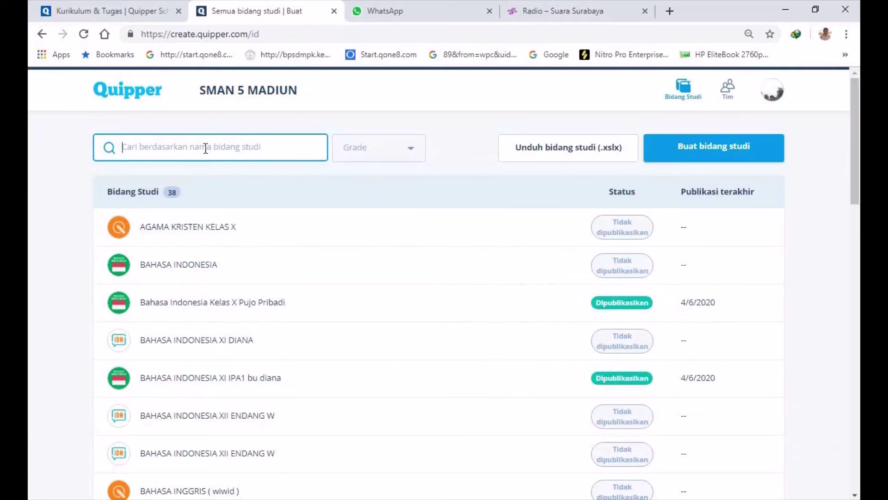
type("KW ")
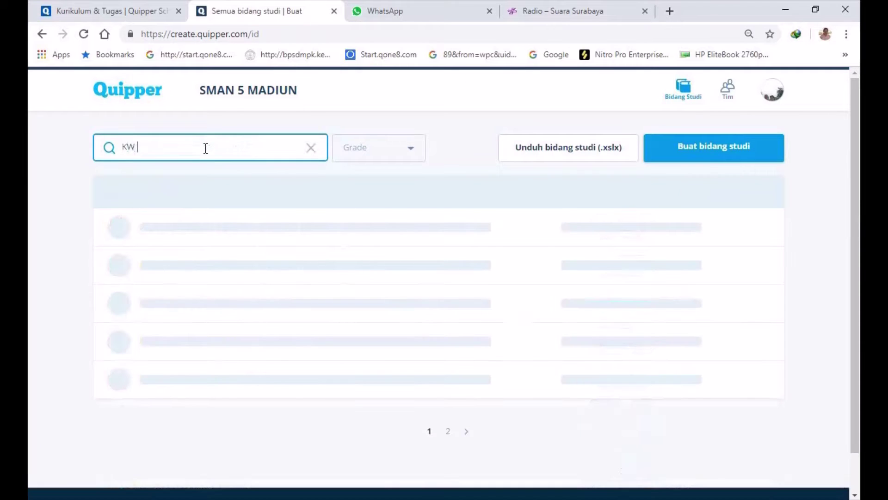
type("BUDI")
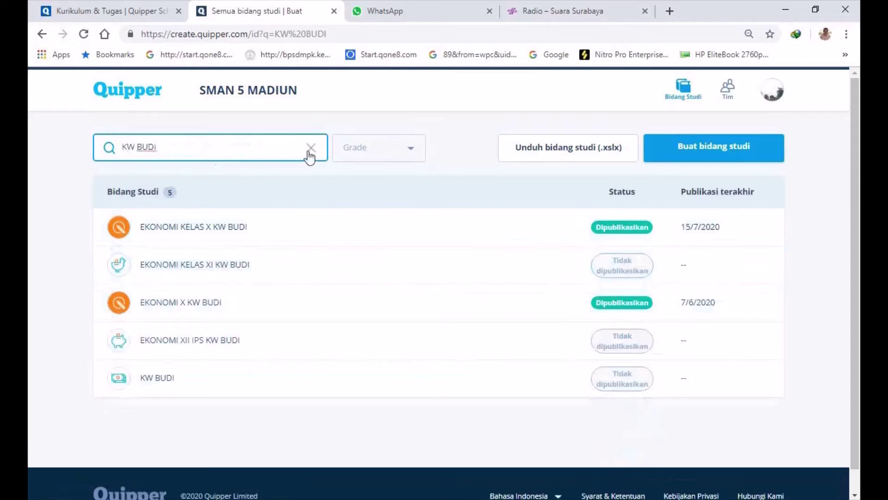
left_click(310, 147)
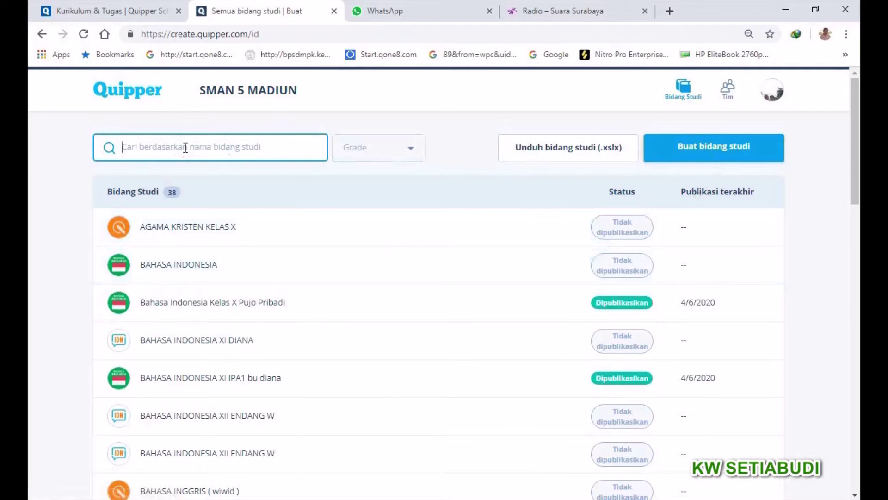
Step: Search the course list by the teacher's name again and open the EKONOMI KELAS XI course
type("KW BU")
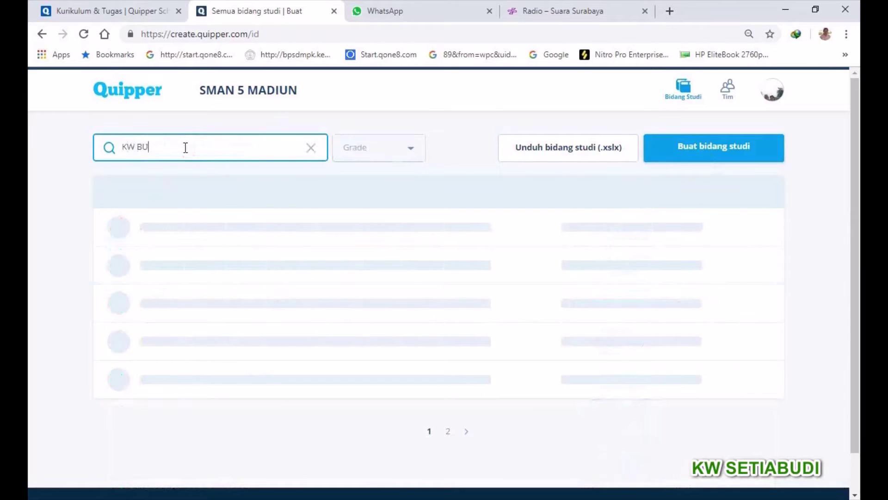
type("DI")
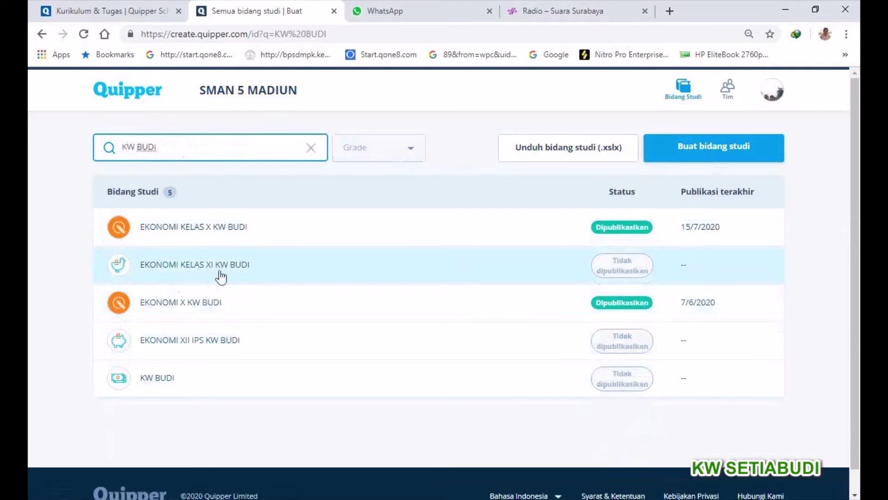
left_click(221, 276)
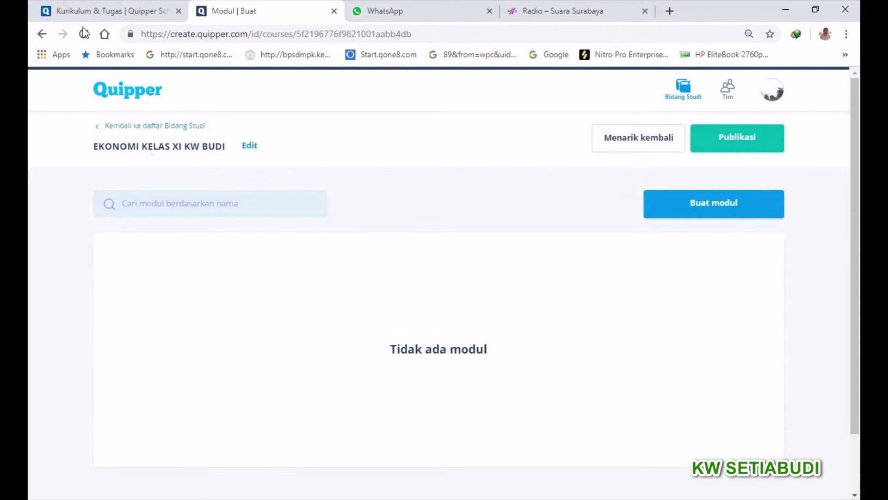
Step: Review the modules of Ekonomi Akuntansi Kelas 11 [K-13] on the Quipper curriculum page
left_click(81, 12)
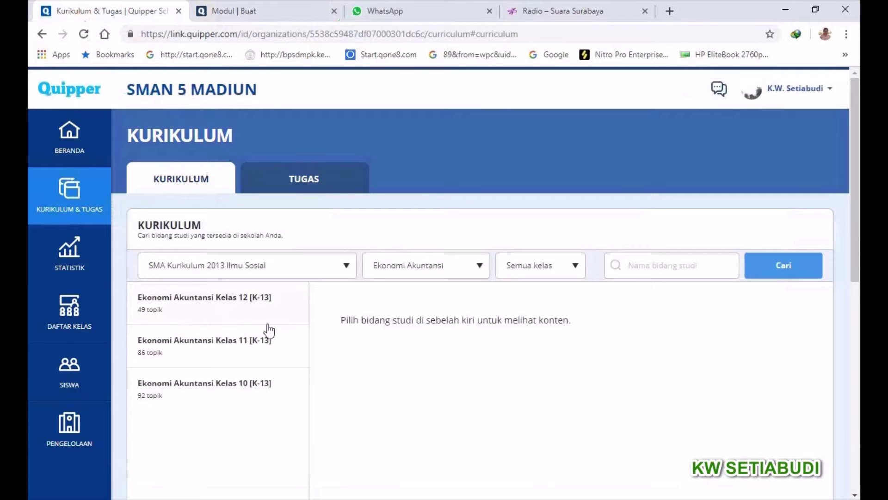
left_click(231, 353)
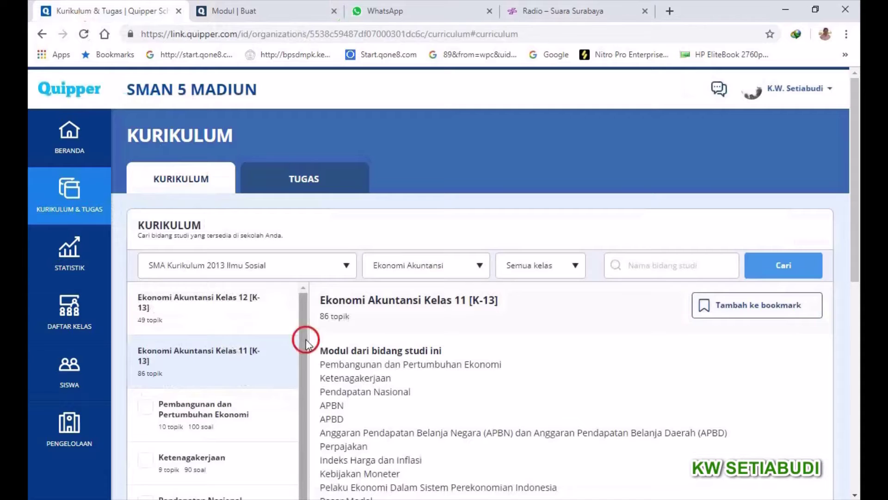
left_click_drag(301, 333, 306, 398)
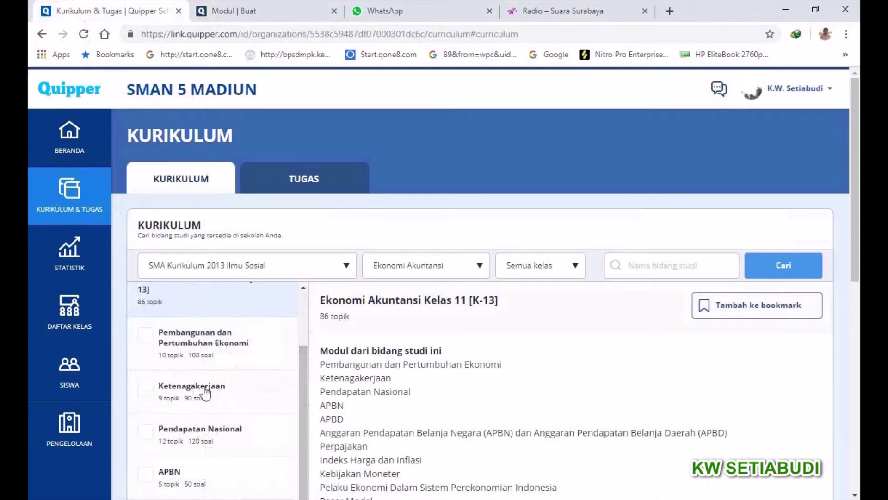
Step: Start a new module in the EKONOMI KELAS XI course and check the module names on the Quipper curriculum page for reference
left_click(273, 10)
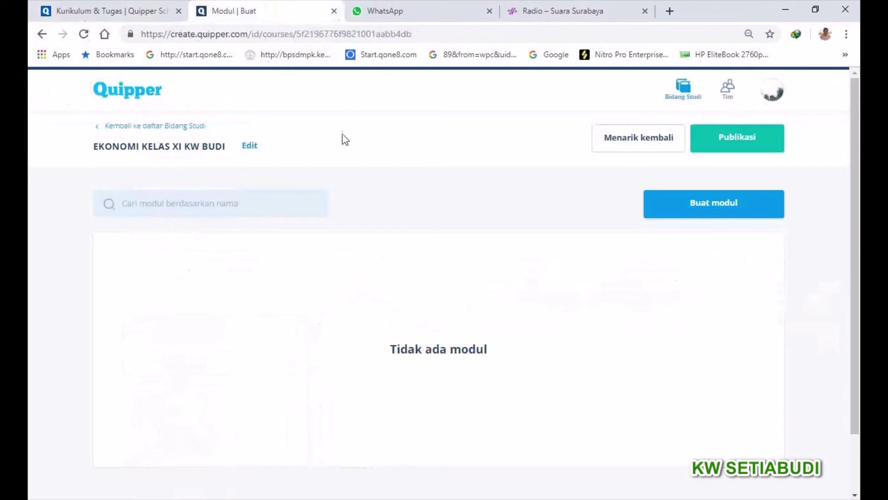
left_click(733, 208)
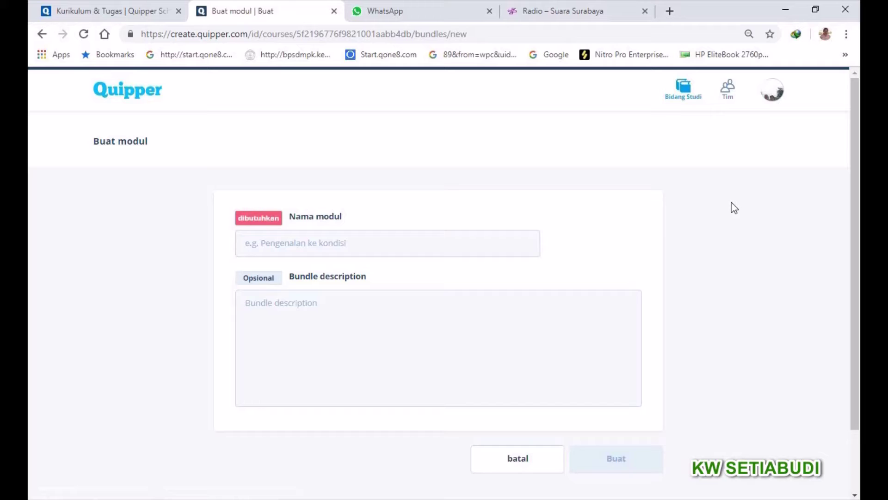
left_click(123, 11)
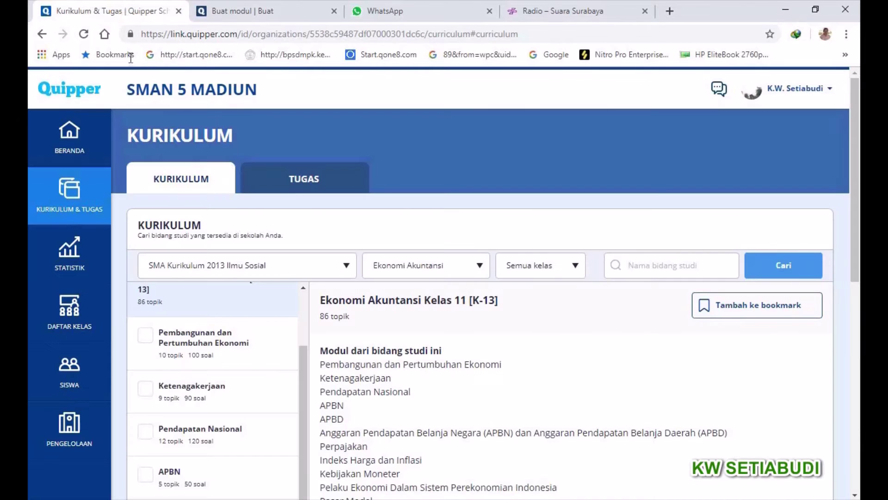
mouse_move(304, 353)
left_mouse_down()
mouse_move(301, 366)
mouse_move(304, 348)
left_mouse_up()
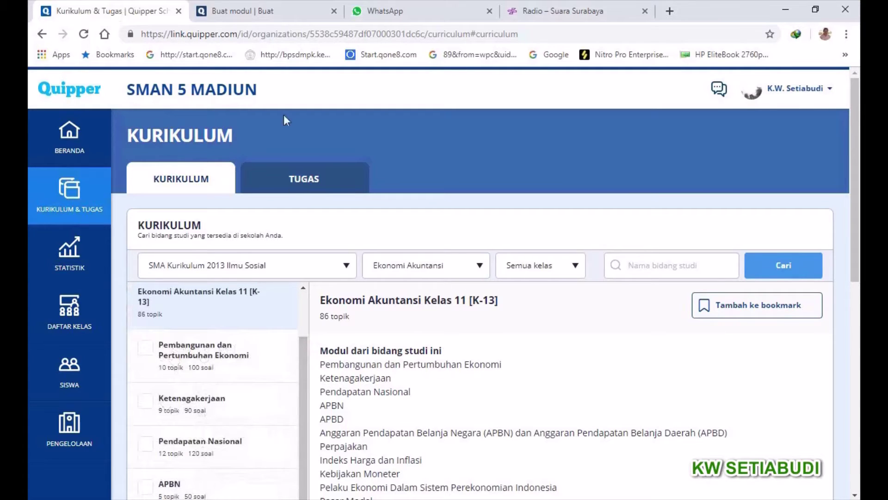
left_click(272, 20)
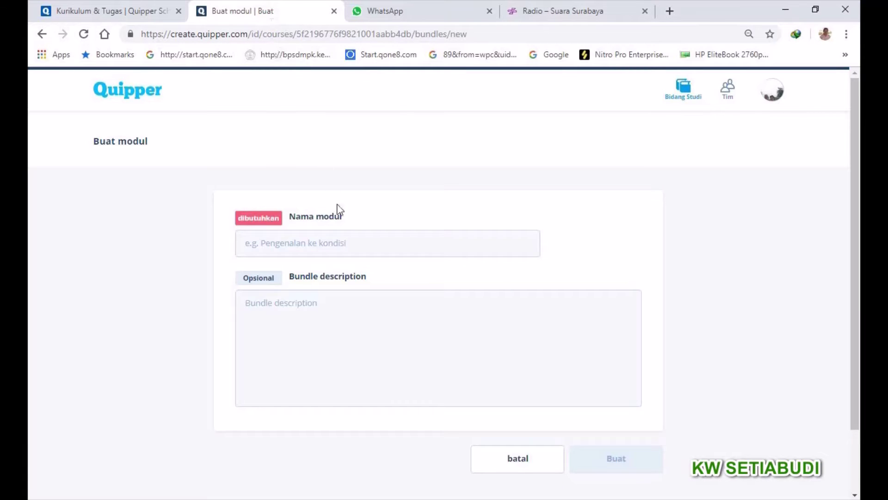
Step: Name the module PENDAPATAN NASIONAL, leave its description empty, and create it
left_click(347, 244)
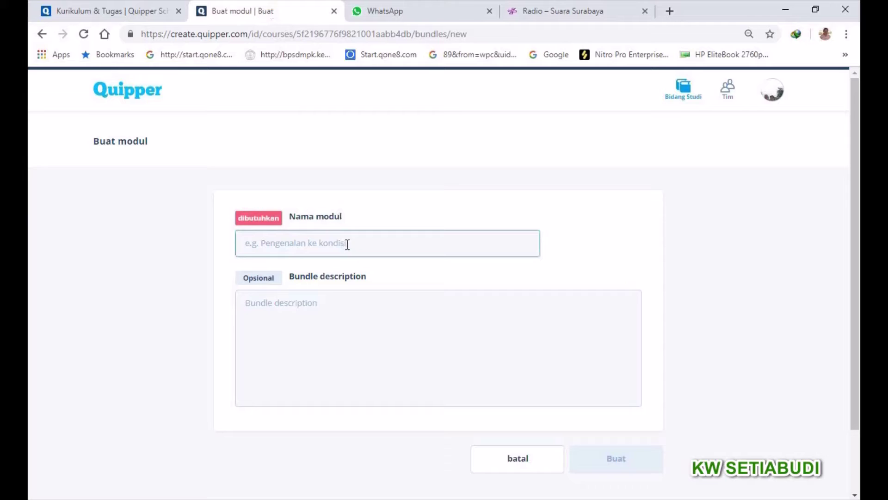
left_click(348, 244)
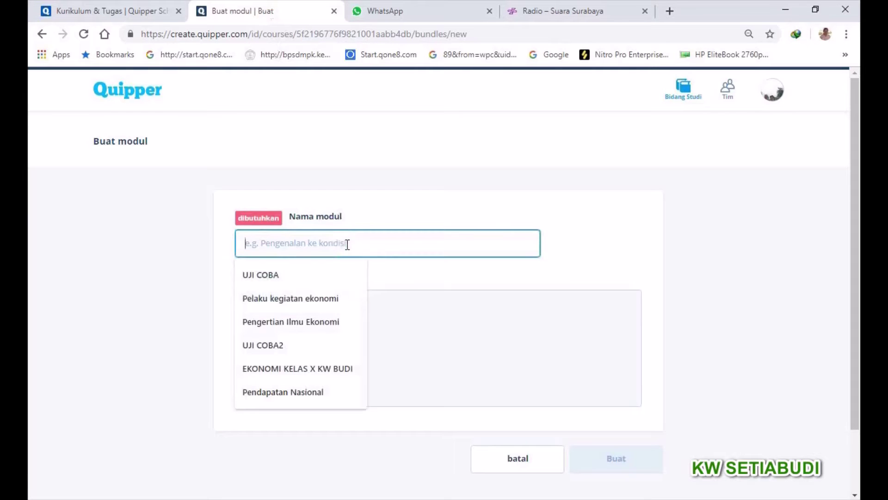
type("P")
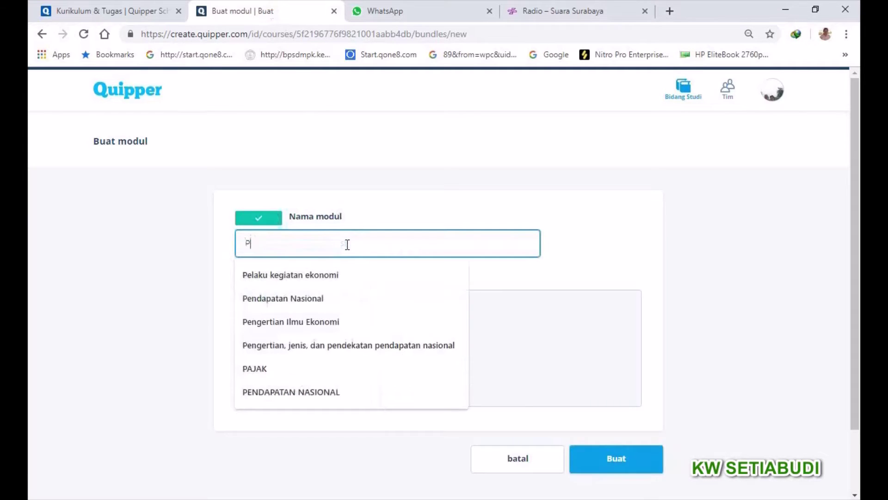
type("ENDAPAT")
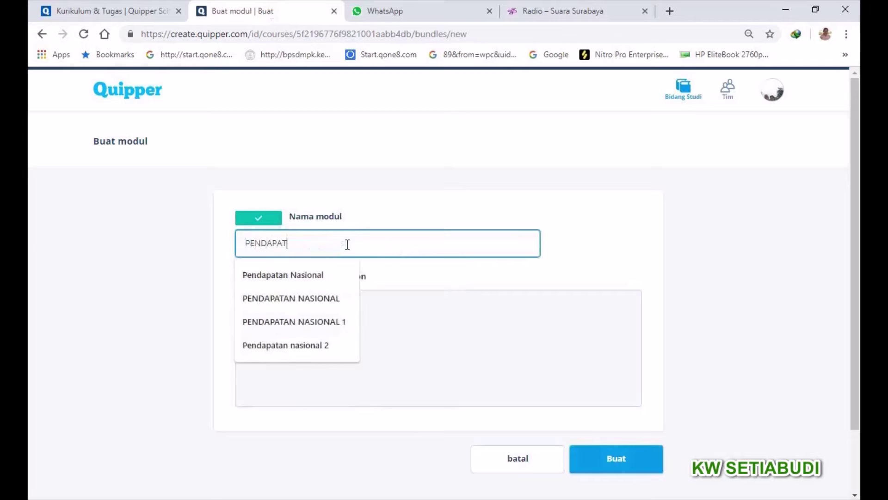
type("AN NASIONAL")
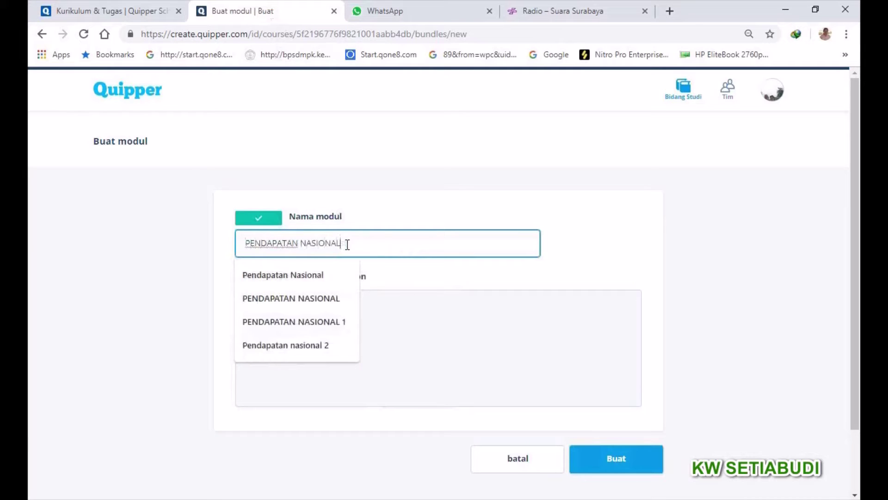
left_click(320, 298)
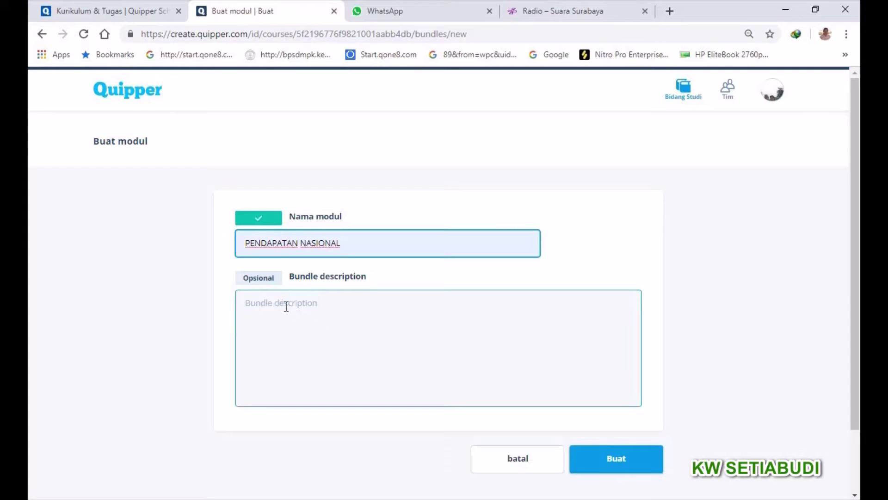
left_click(625, 469)
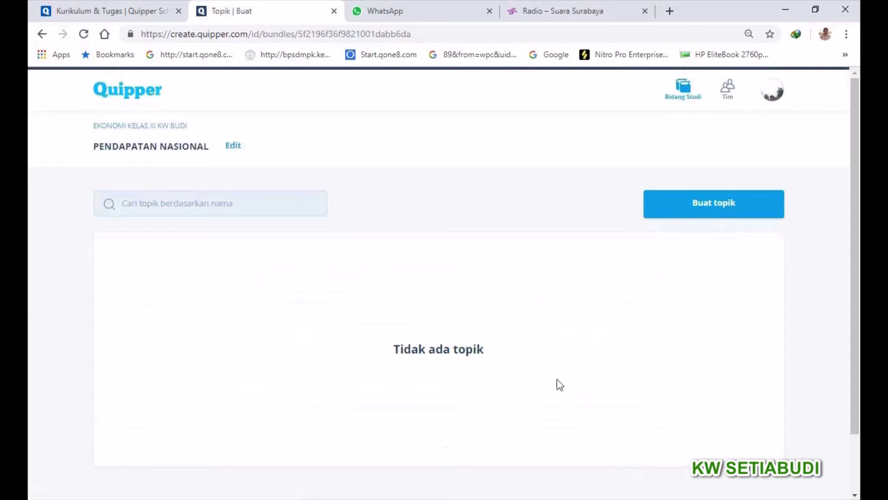
Step: Return to the course's module list and create a second module named PERTUMBUHAN EKONOMI without a description
left_click(170, 125)
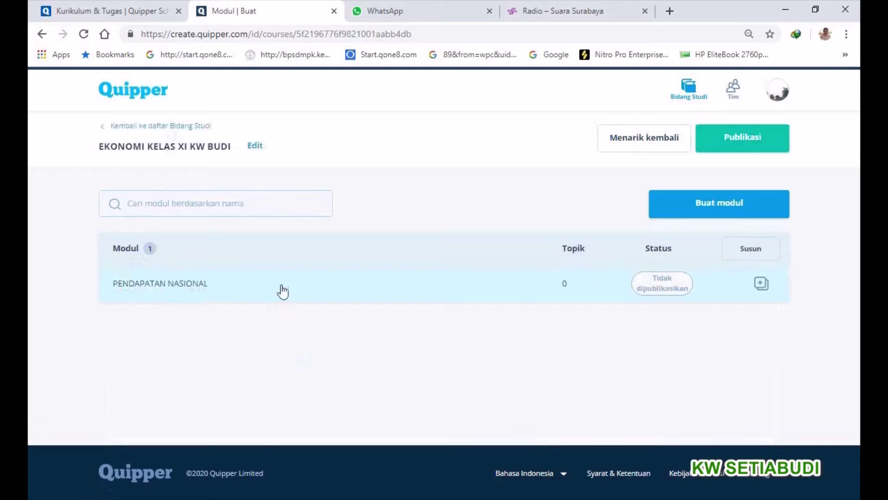
left_click(729, 209)
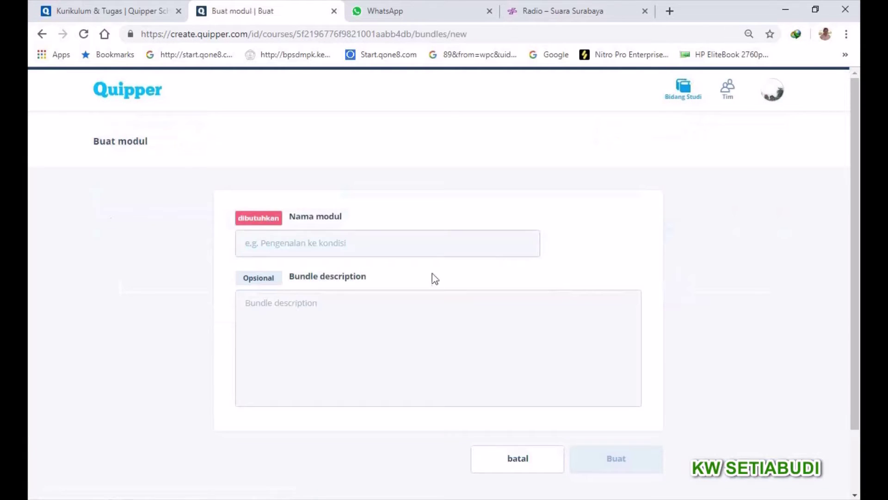
left_click(345, 245)
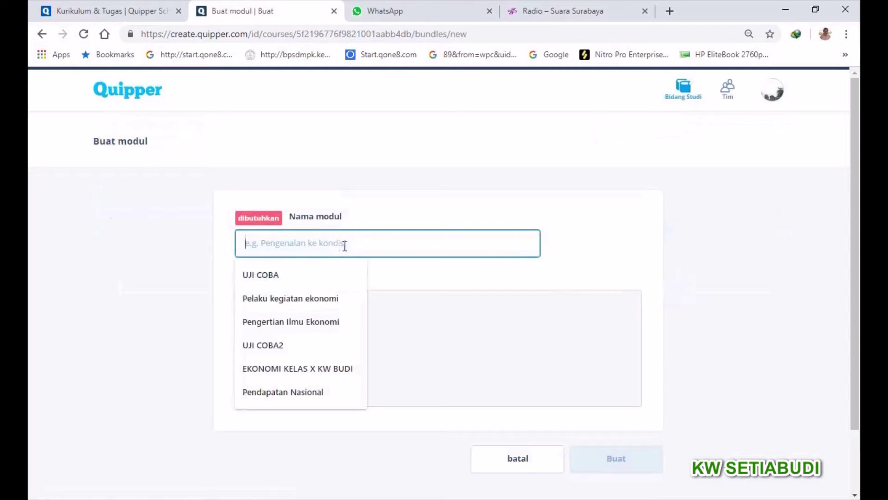
type("PERTU")
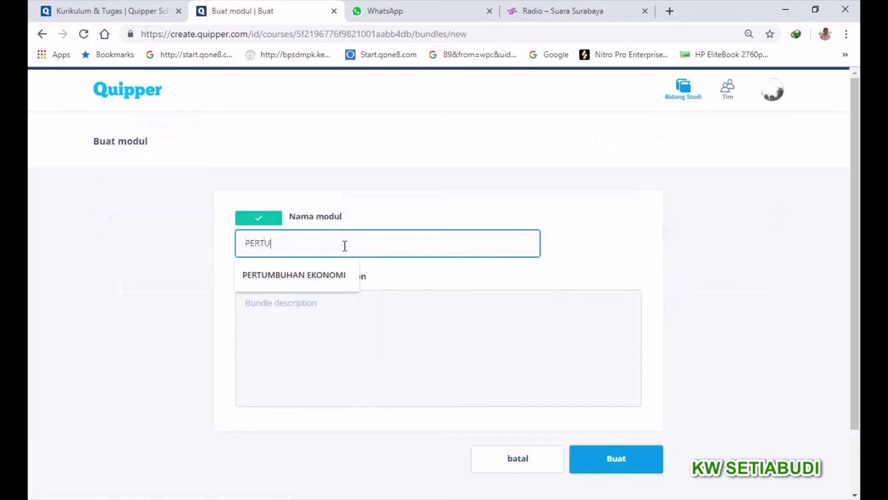
type("MBUHAN EKONOMI")
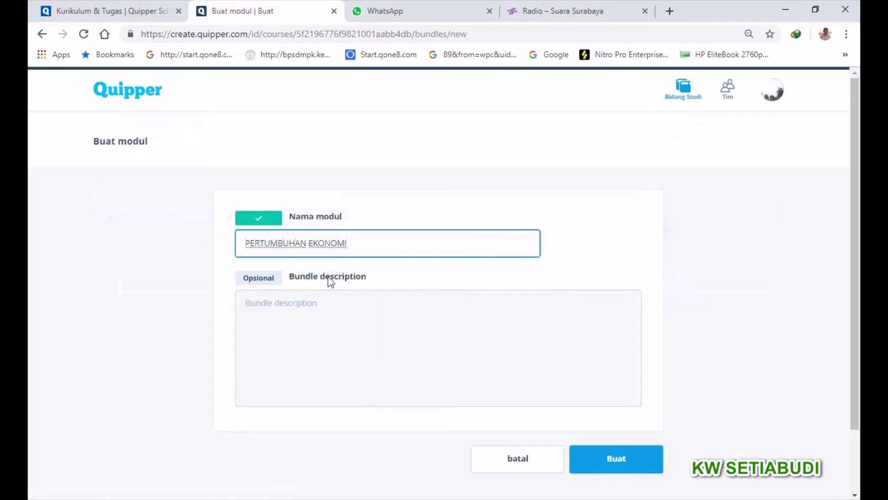
left_click(618, 459)
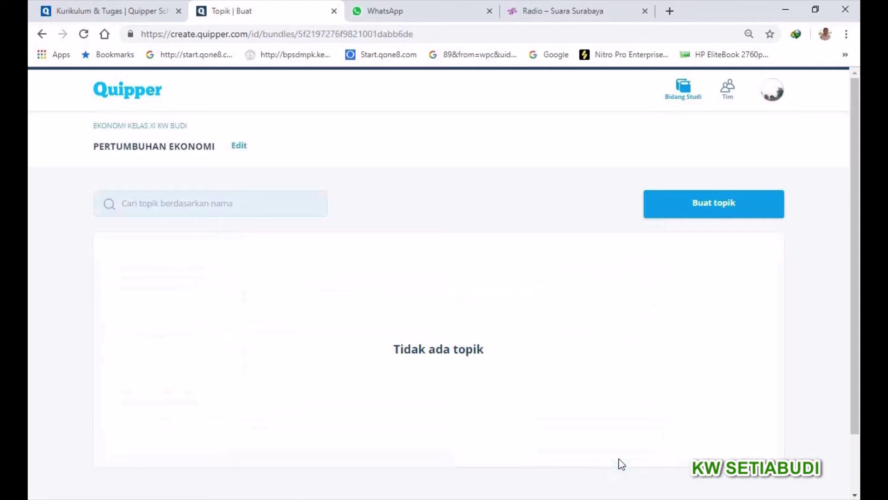
Step: Open the PENDAPATAN NASIONAL module and review the topics under Pembangunan dan Pertumbuhan Ekonomi on the Quipper curriculum page
left_click(157, 128)
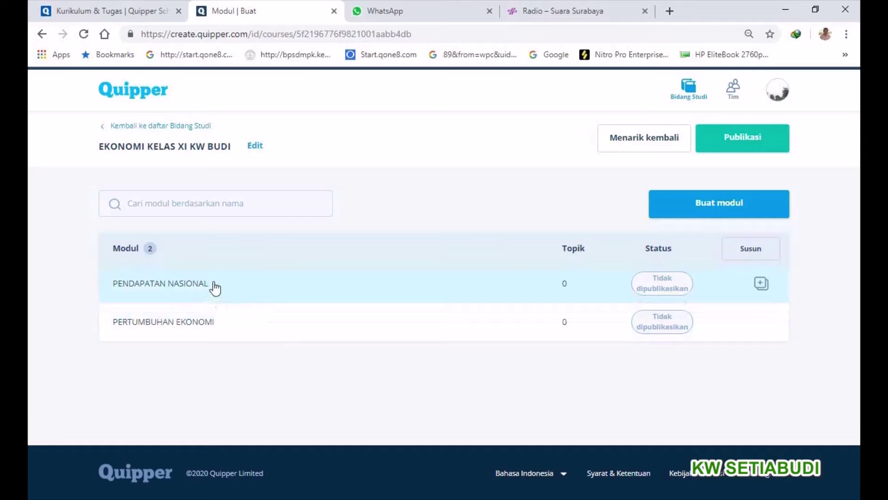
left_click(215, 285)
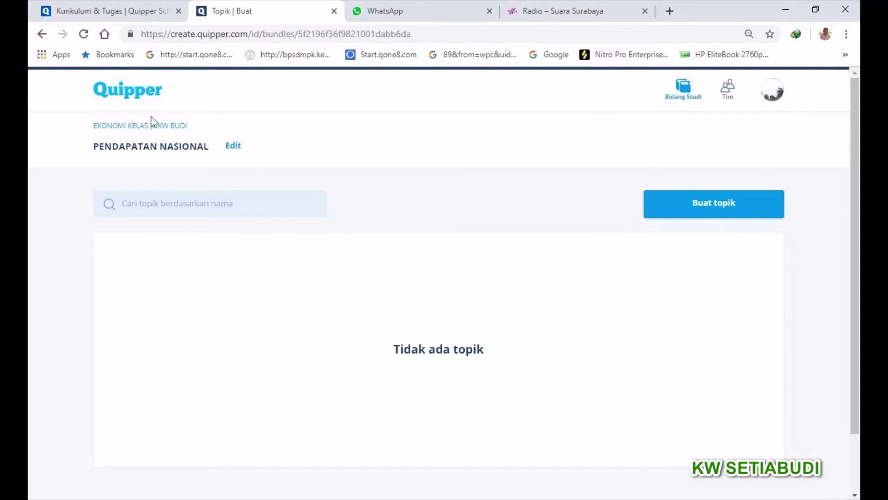
left_click(130, 11)
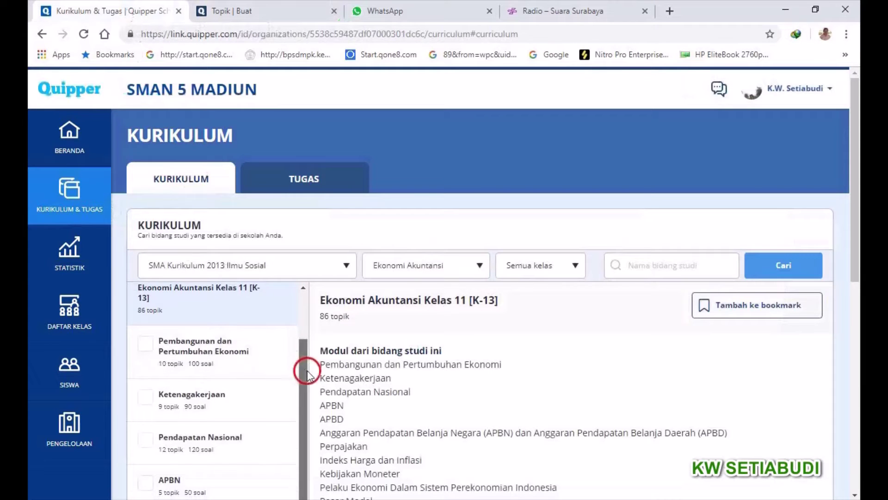
left_click_drag(303, 369, 304, 392)
left_click(204, 327)
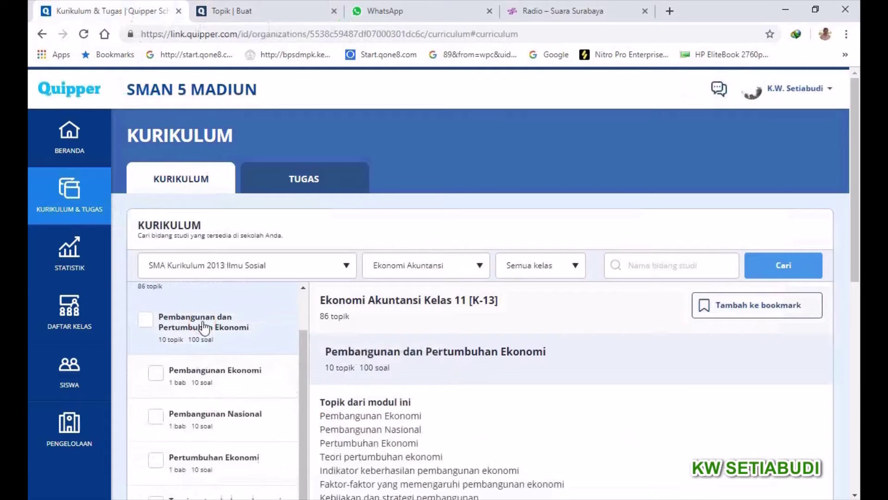
left_click_drag(306, 362, 307, 396)
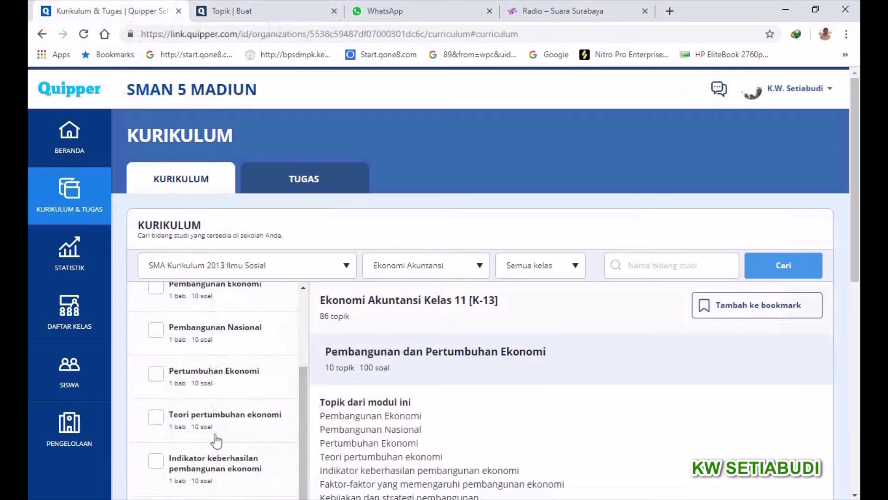
left_click(276, 13)
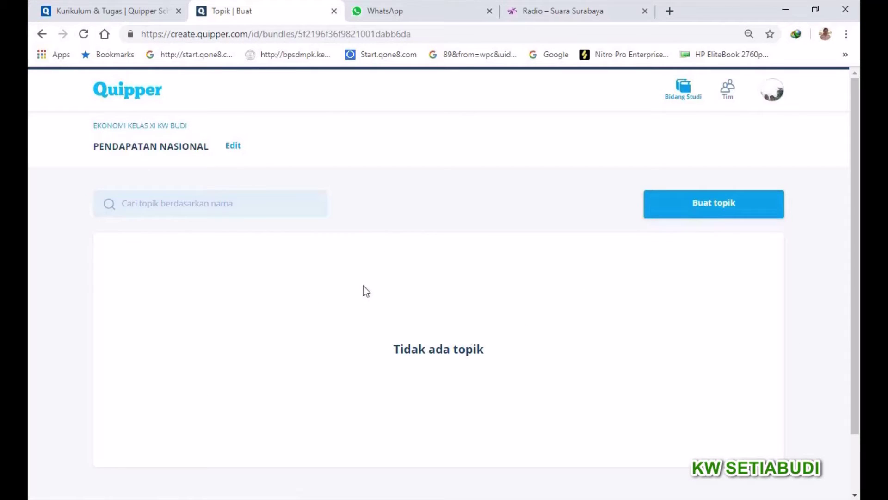
Step: Start a new topic in the PENDAPATAN NASIONAL module and enter the name Pengertian Pendapatan nasional
left_click(696, 207)
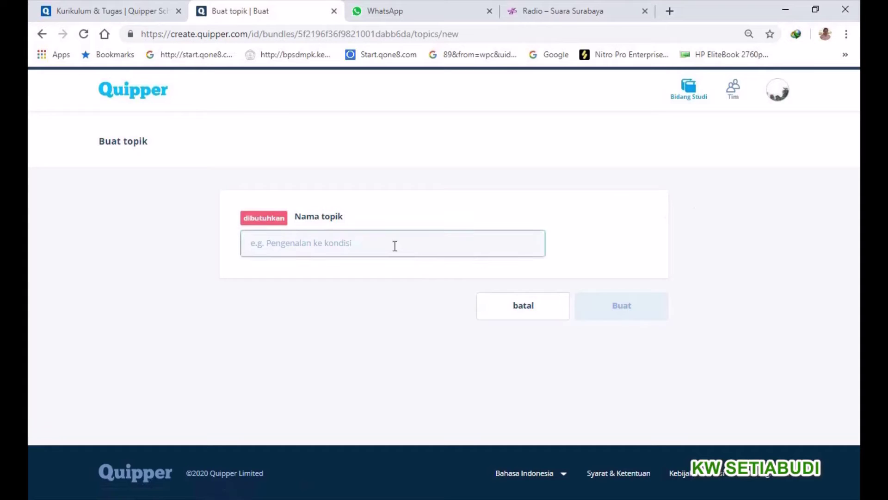
left_click(360, 246)
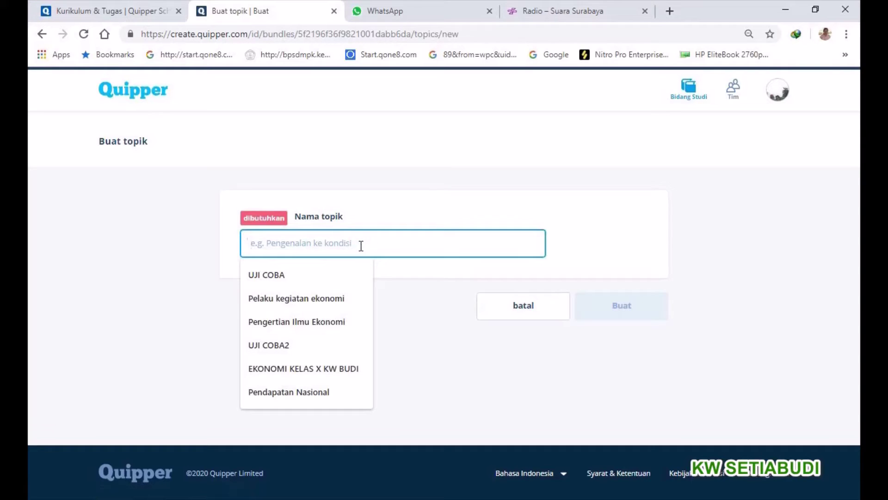
type("PE")
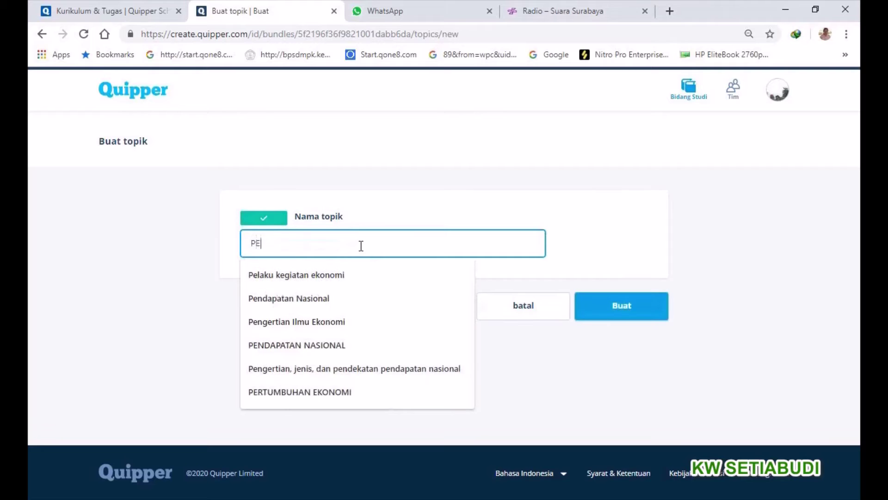
type("NGER")
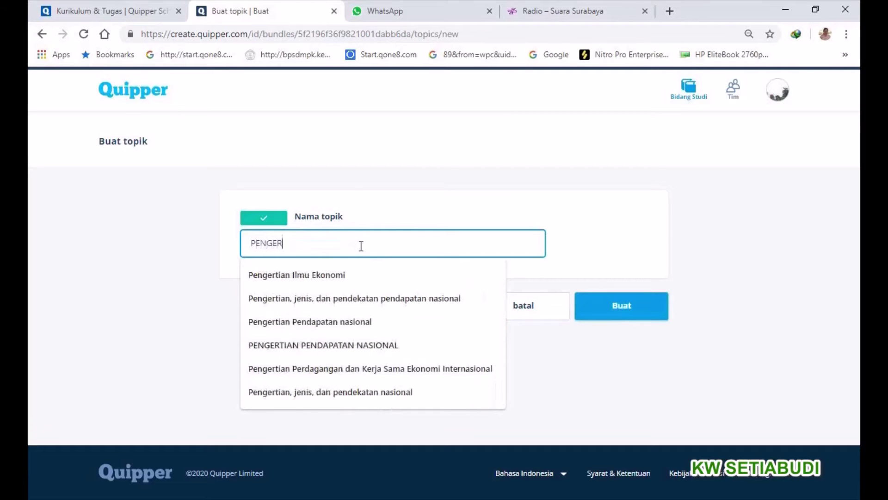
type("TIAN PEND")
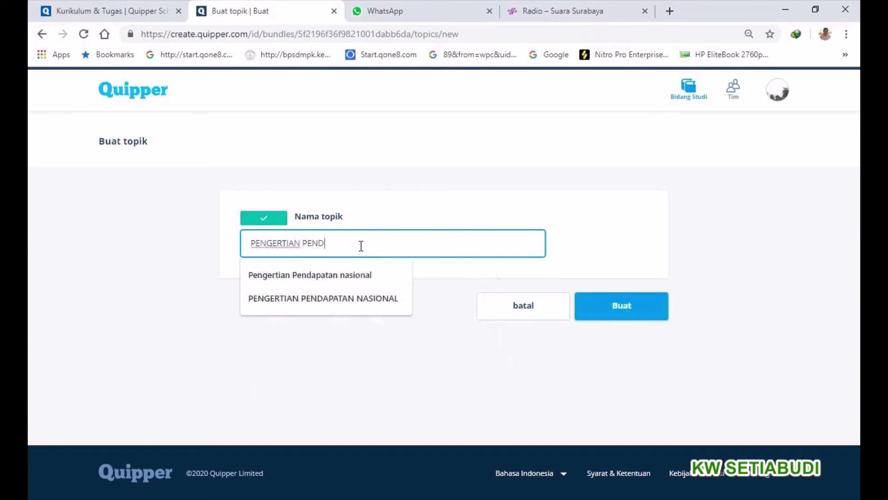
type("APATAN NASION")
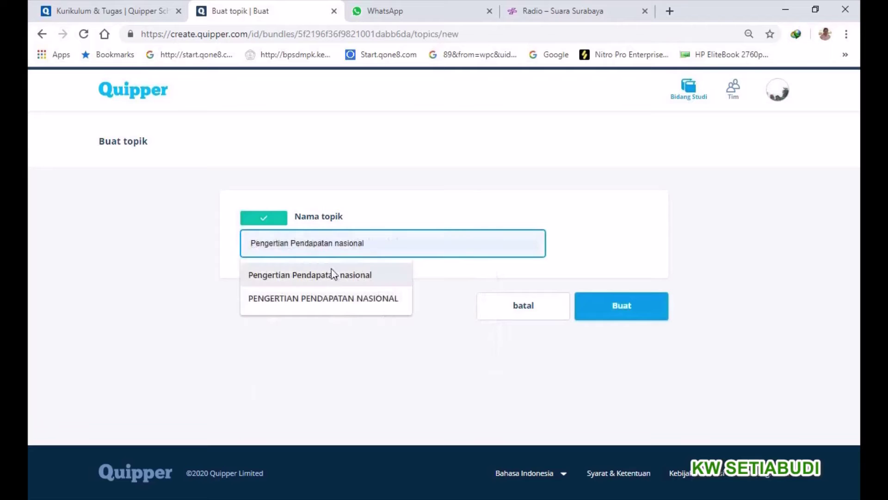
left_click(318, 274)
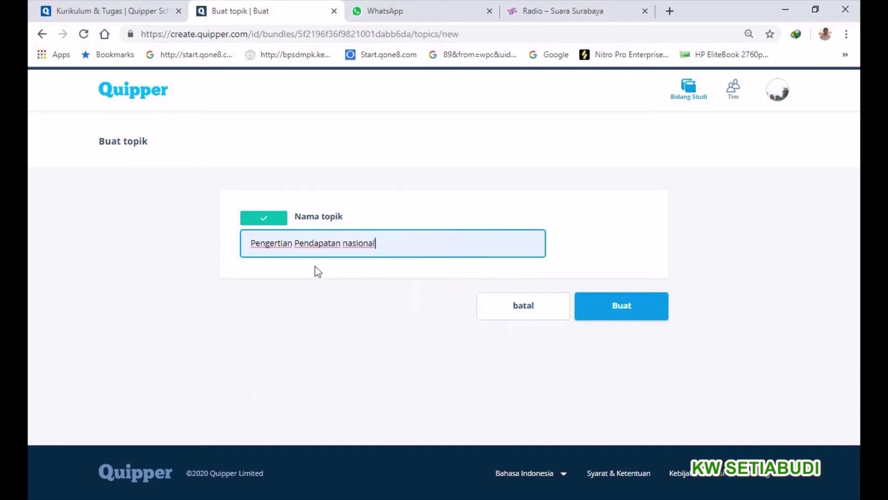
Step: Correct the topic name to Pengertian Pendapatan Nasional with a capital N and create the topic
left_click(347, 246)
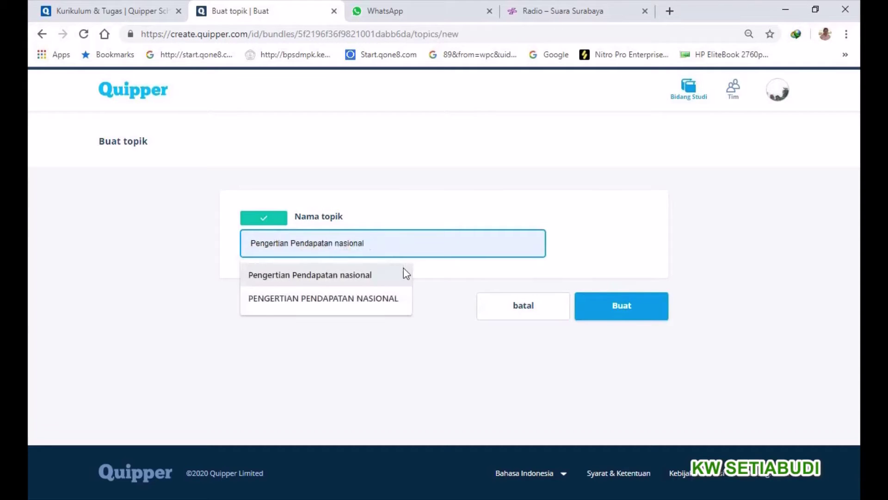
left_click(349, 246)
key("BackSpace")
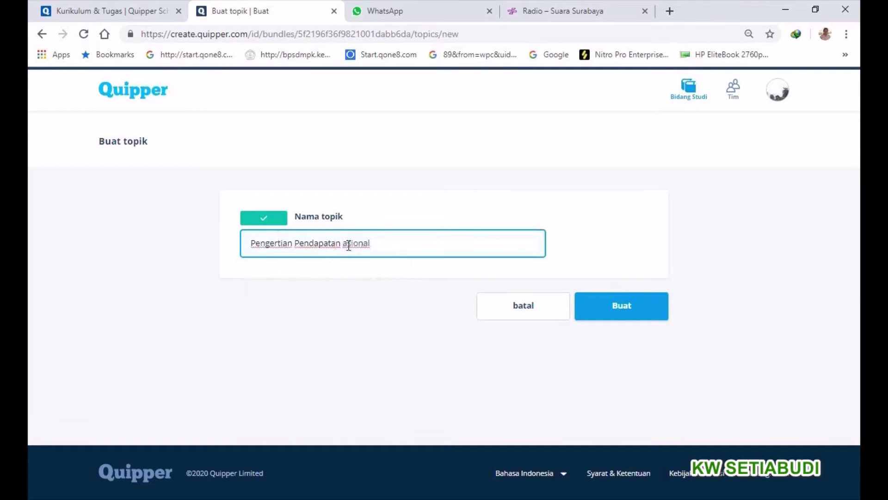
type("N")
left_click(609, 306)
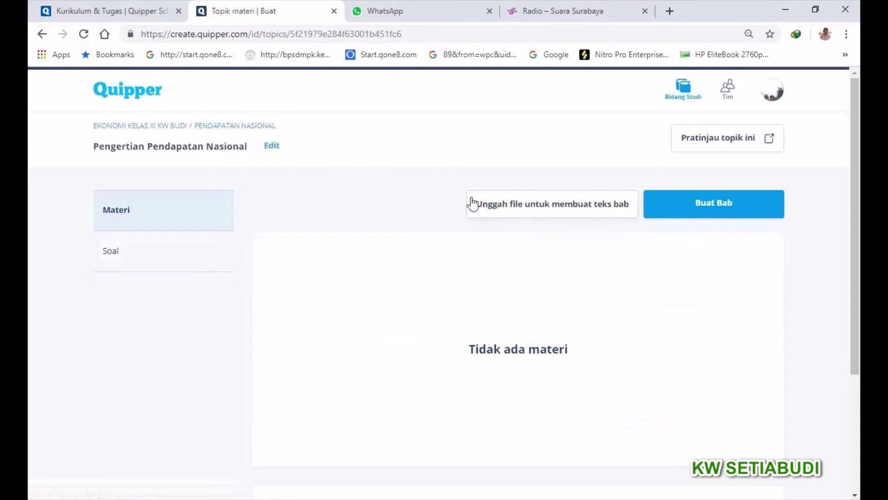
Step: Open the Pembangunan Ekonomi topic of Ekonomi Akuntansi Kelas 11 on the Quipper curriculum page to view its material
left_click(116, 14)
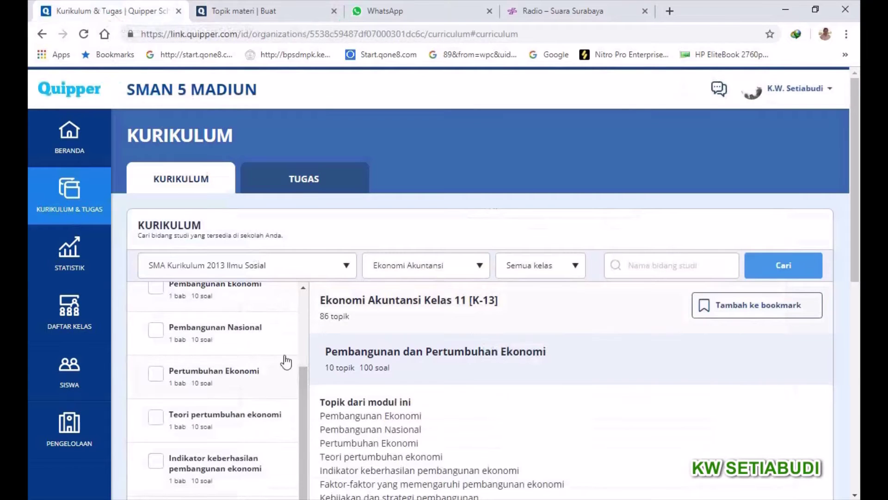
left_click_drag(305, 383, 307, 345)
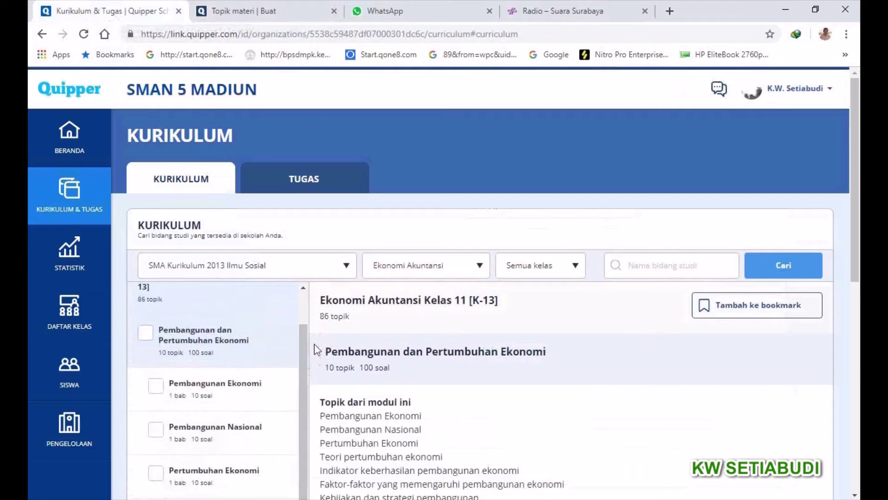
left_click(228, 390)
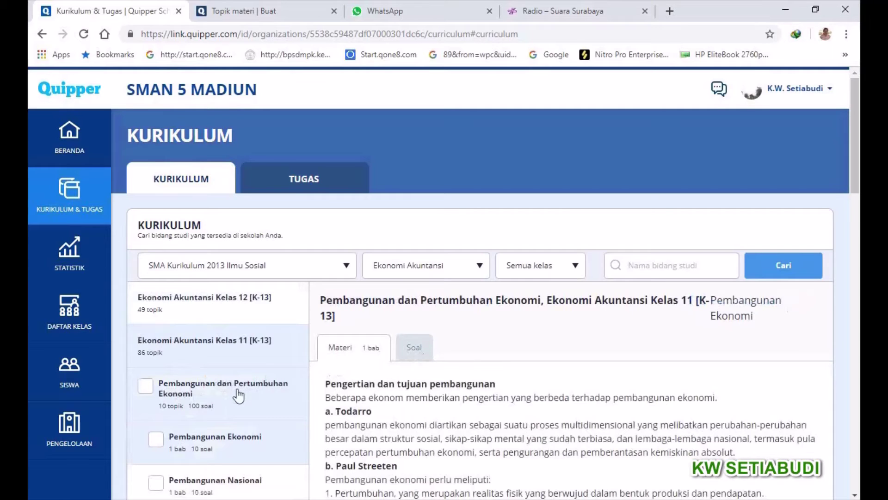
Step: Switch back to Q-Create, return to the course's module list and open the PENDAPATAN NASIONAL module to view its topics
left_click(254, 10)
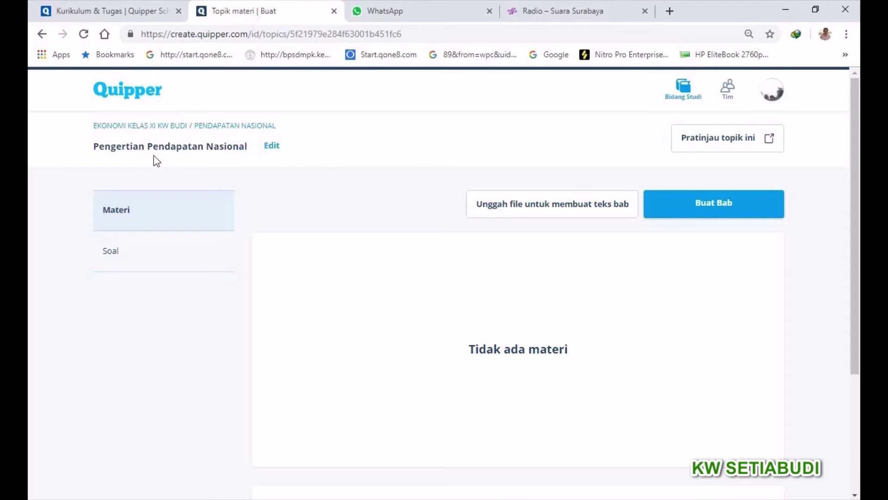
left_click(163, 130)
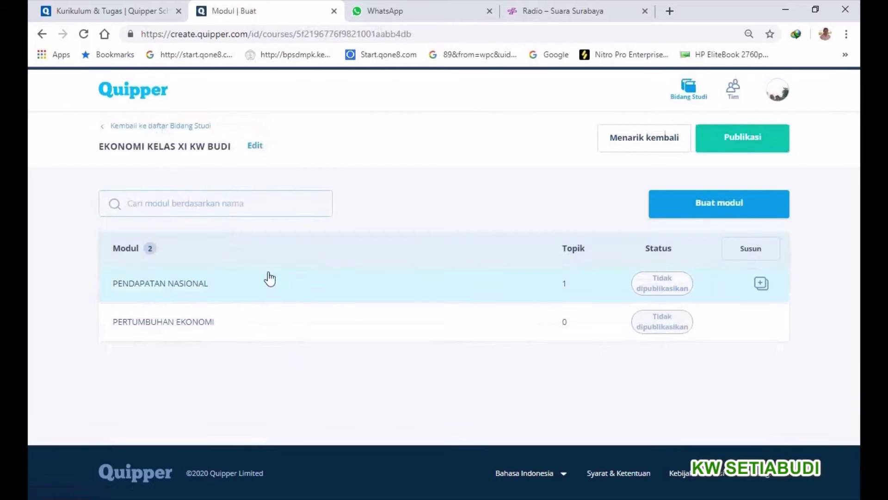
left_click(248, 282)
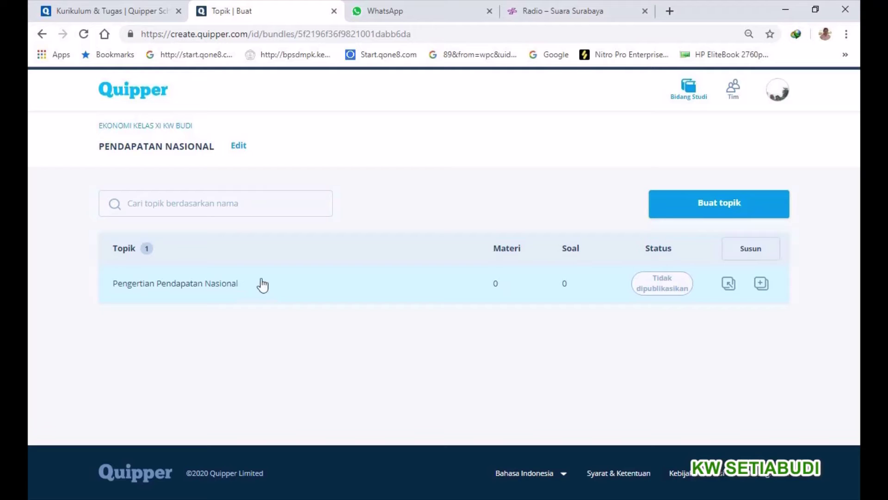
Step: Look at the questions and material of the Pembangunan Ekonomi topic on the curriculum page and return to Q-Create
left_click(128, 10)
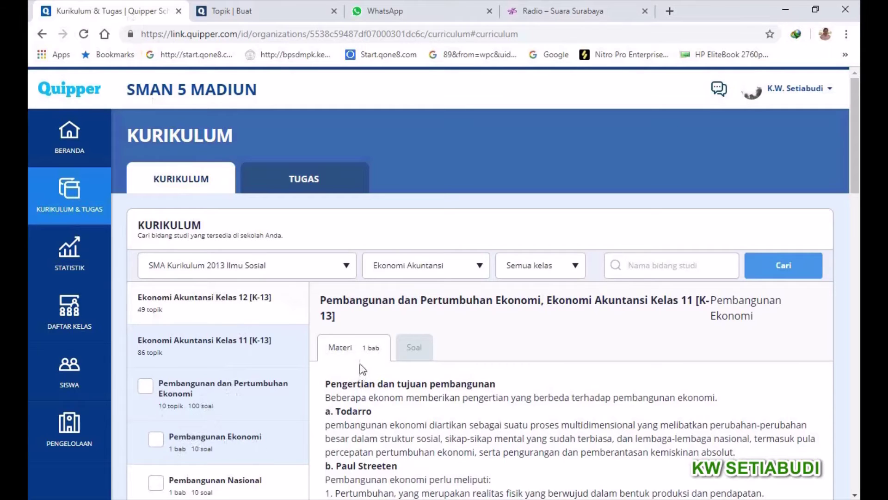
left_click(415, 353)
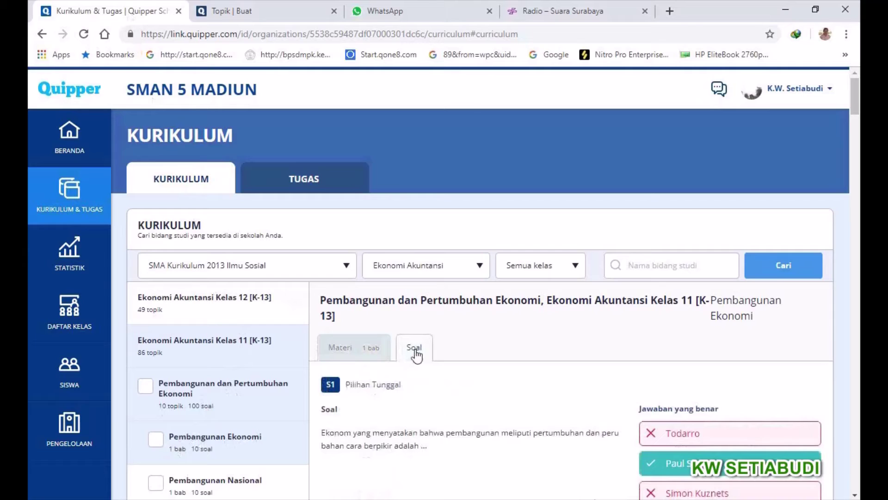
left_click(342, 349)
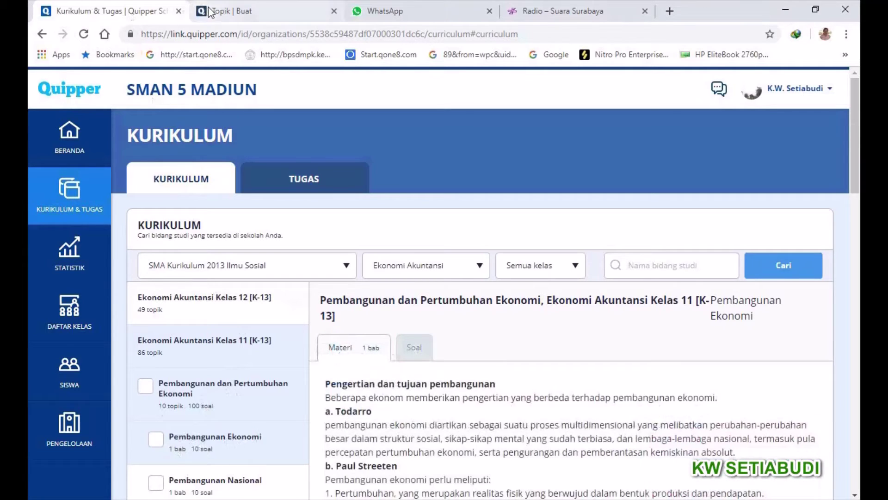
left_click(241, 12)
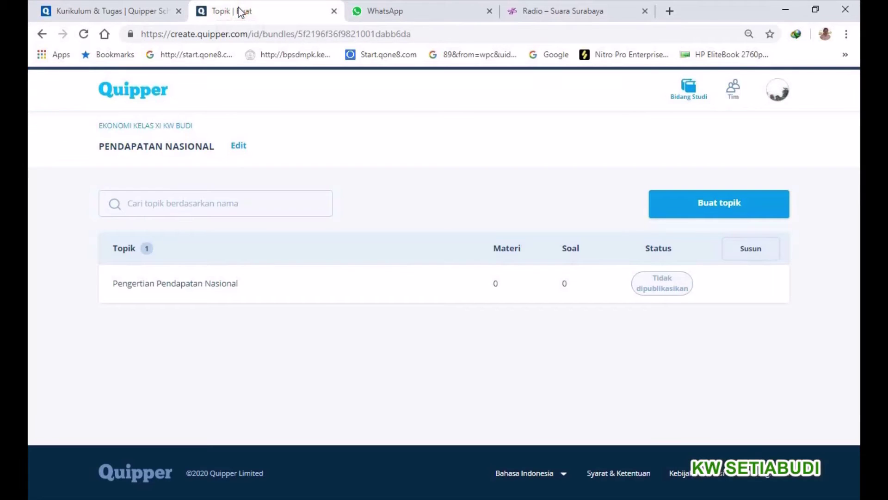
Step: Open the Pengertian Pendapatan Nasional topic and view its question section and its material section
left_click(227, 289)
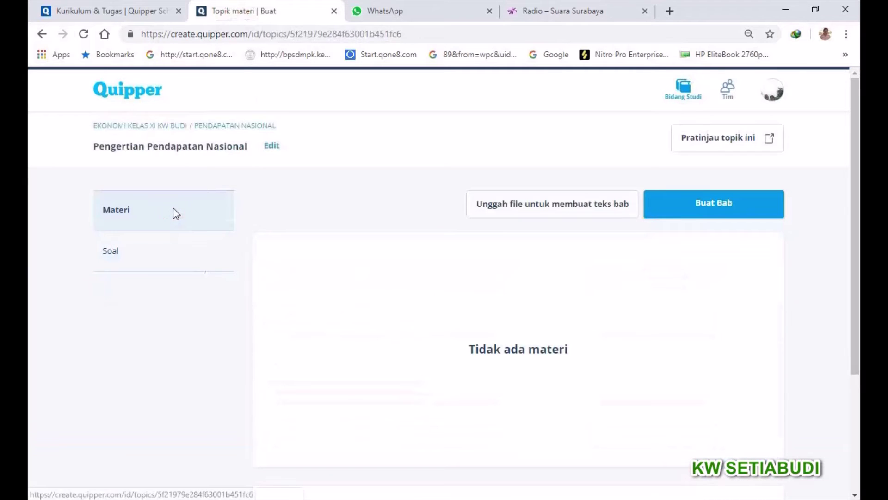
left_click(165, 254)
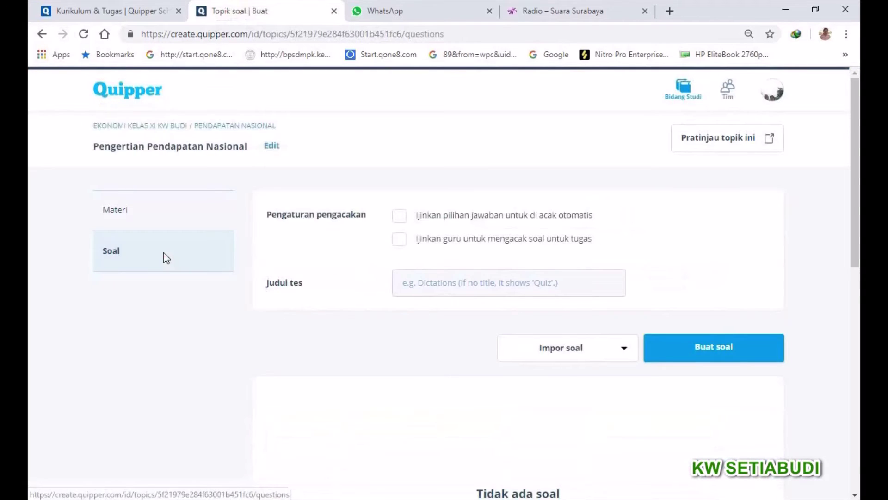
left_click(159, 212)
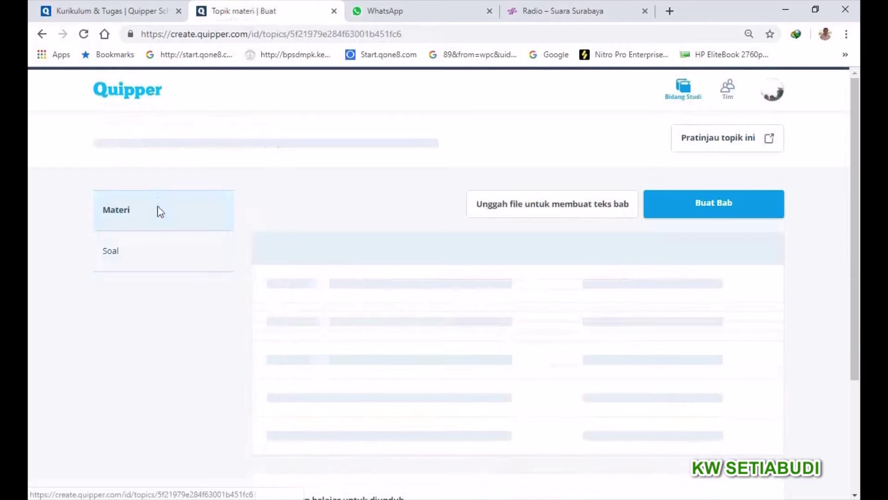
Step: Read through the Pembangunan Ekonomi chapter text on the Quipper curriculum page as an example of topic material
left_click(138, 15)
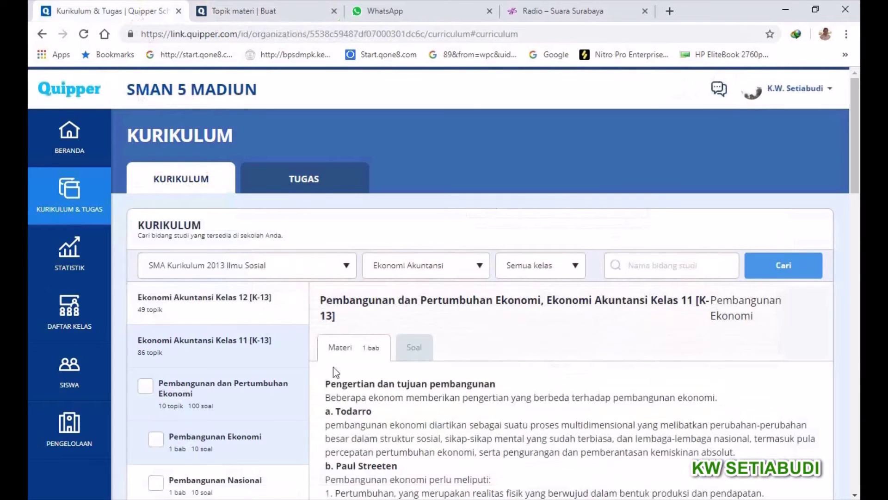
scroll(401, 435, "down", 6)
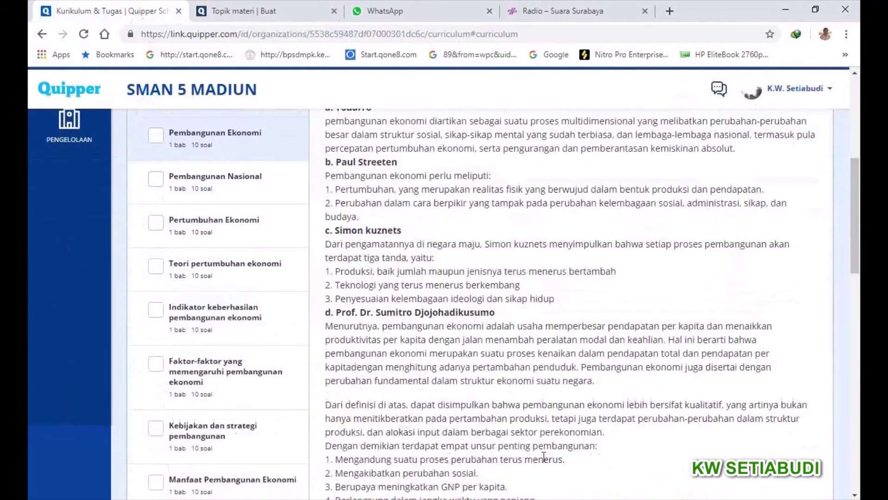
scroll(434, 331, "up", 3)
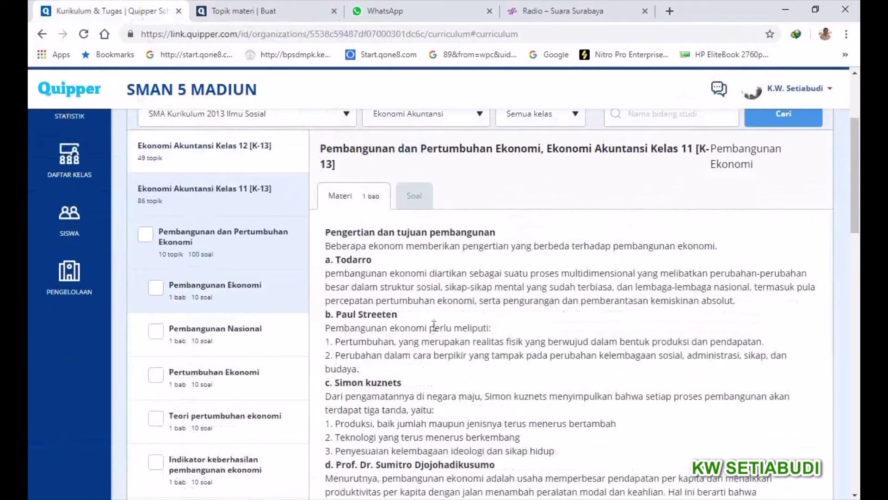
Step: Return to the Pengertian Pendapatan Nasional topic in Q-Create and examine its material page, including the downloadable study guide section
left_click(243, 11)
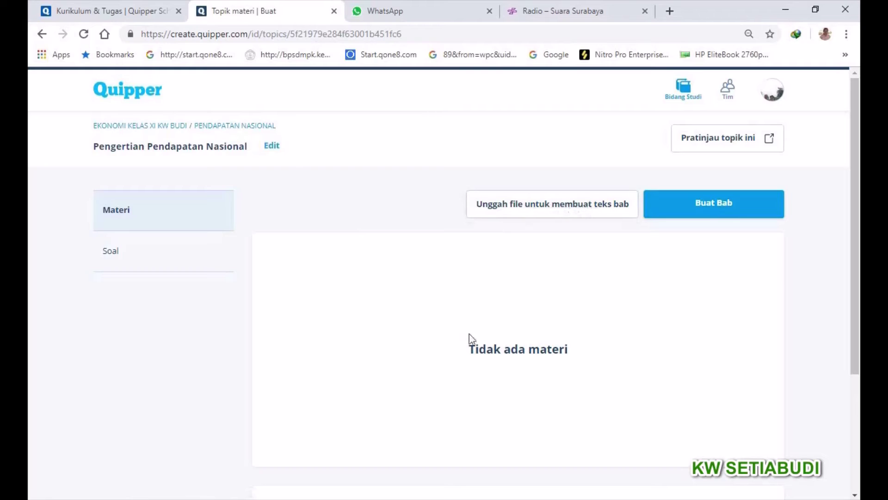
scroll(463, 357, "down", 3)
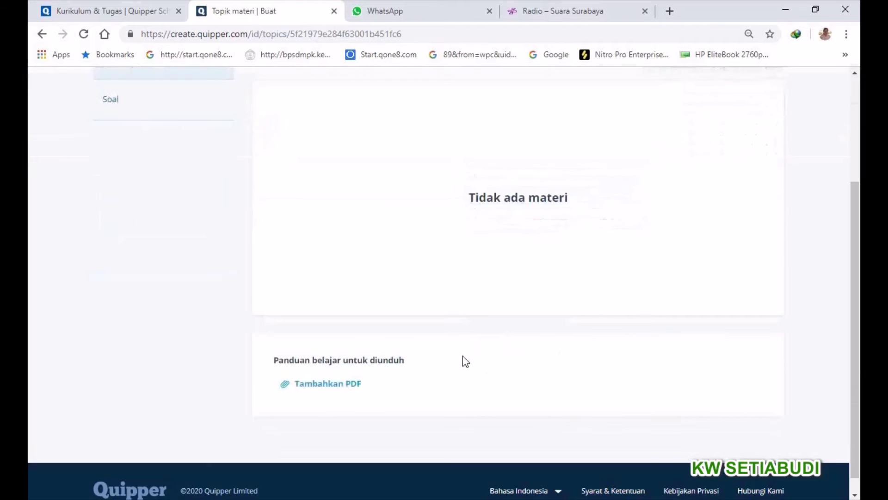
scroll(462, 355, "up", 3)
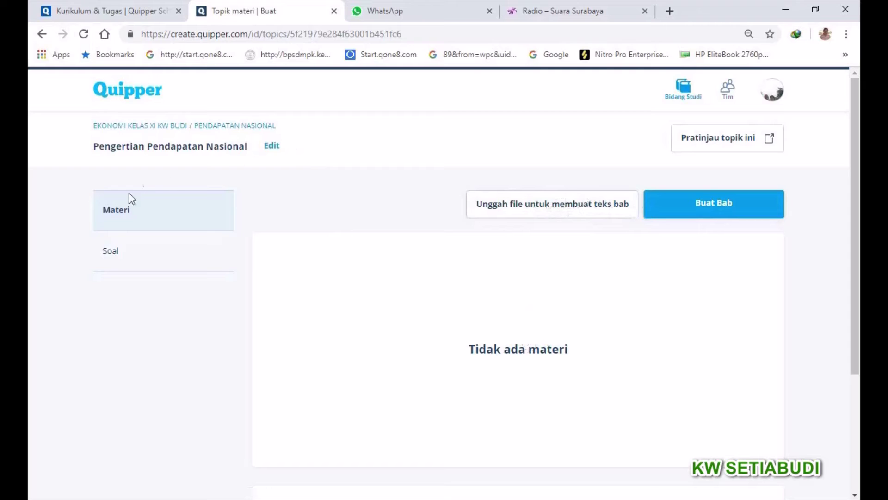
Step: Check the file formats accepted for chapter text uploads and look over the files in the KELAS DARING folder
left_click(541, 207)
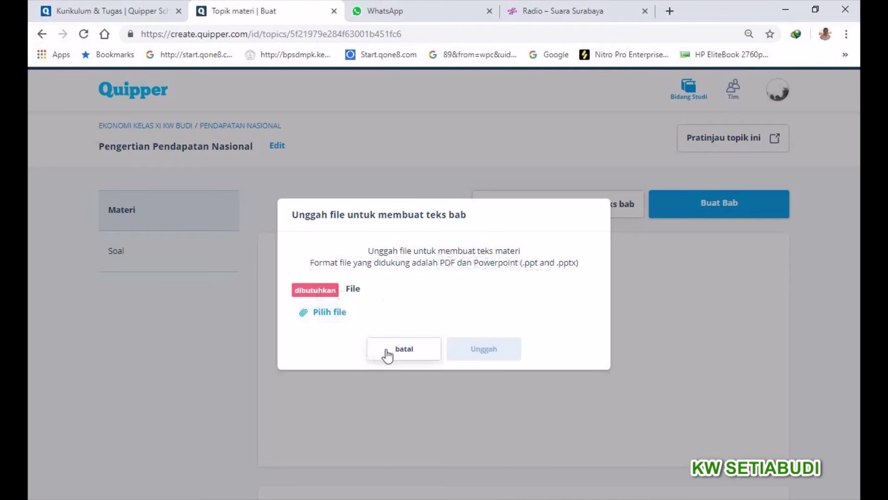
left_click(404, 352)
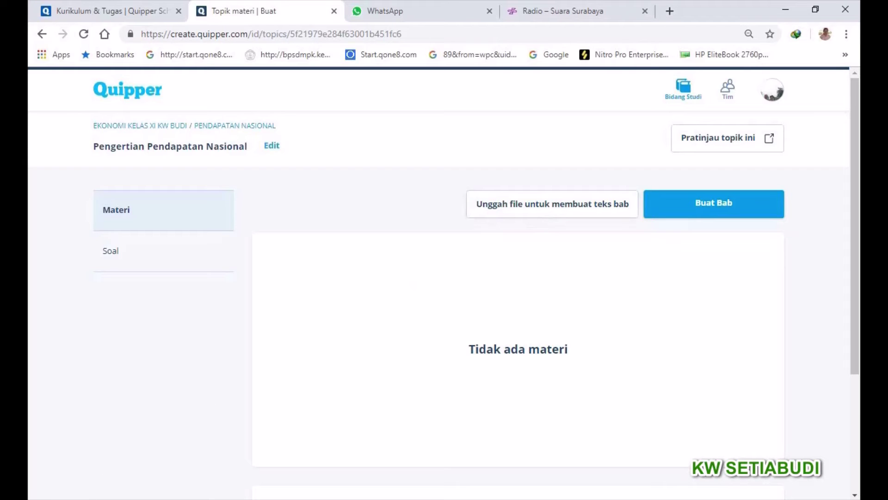
left_click(63, 499)
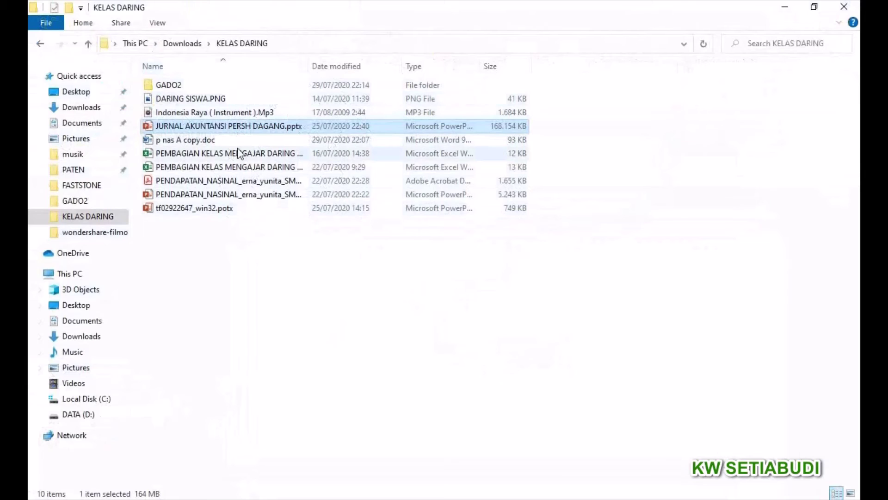
left_click(176, 458)
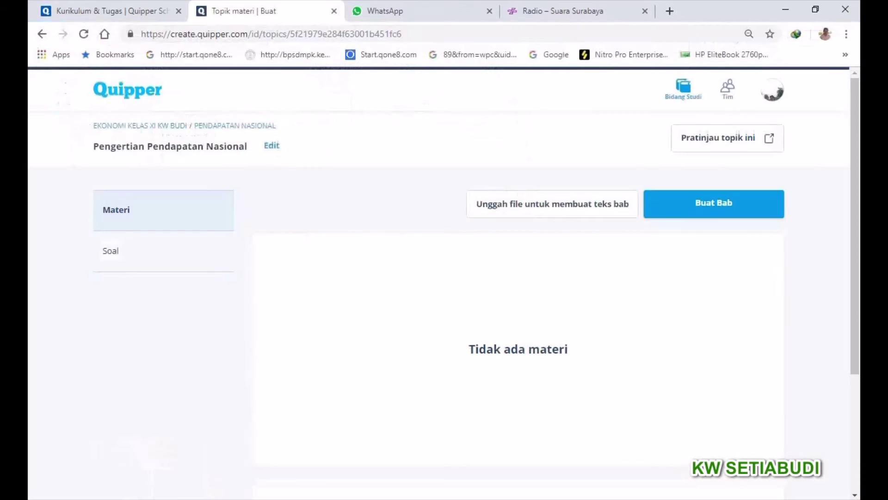
Step: Upload the PENDAPATAN_NASINAL PDF from the KELAS DARING folder to create the topic's chapter text
left_click(530, 207)
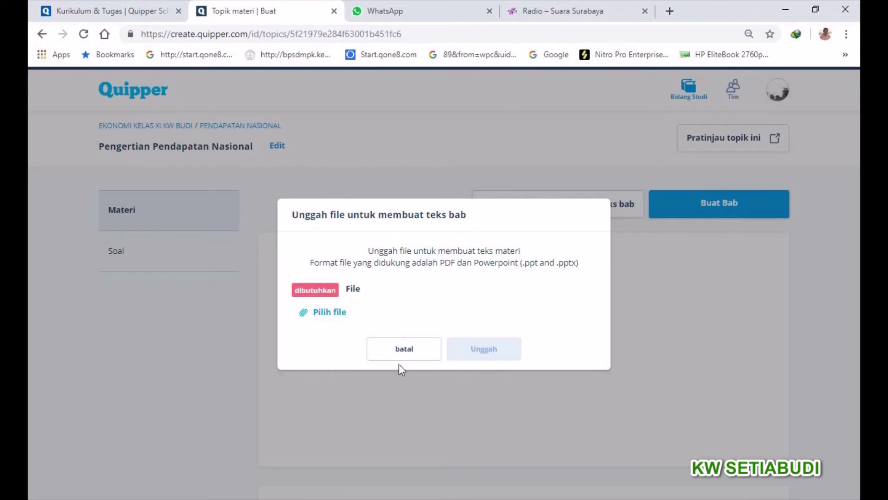
left_click(339, 314)
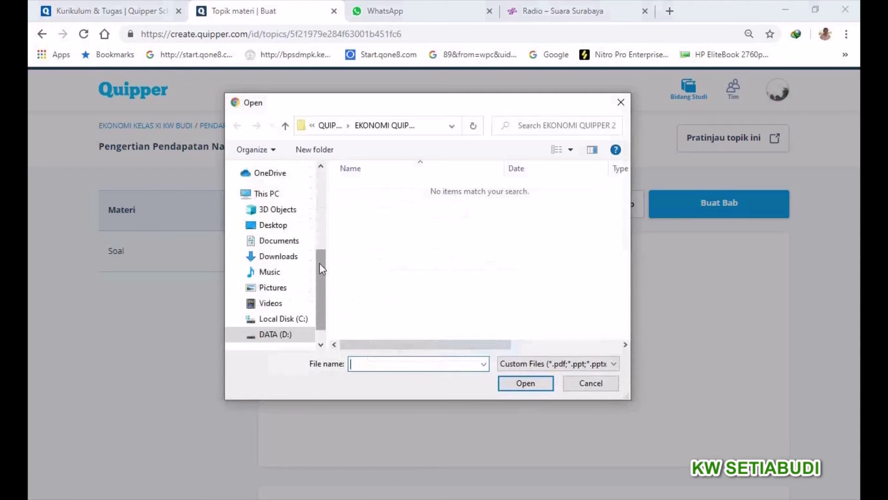
left_click_drag(320, 265, 333, 192)
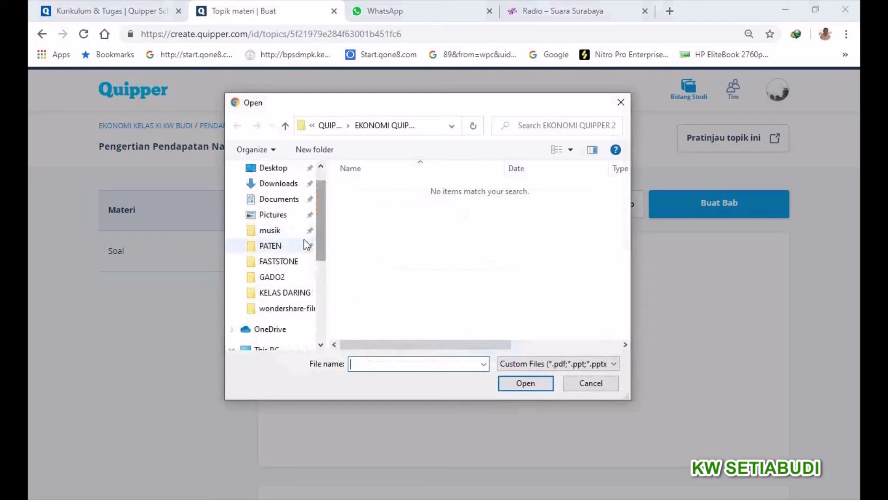
left_click(282, 293)
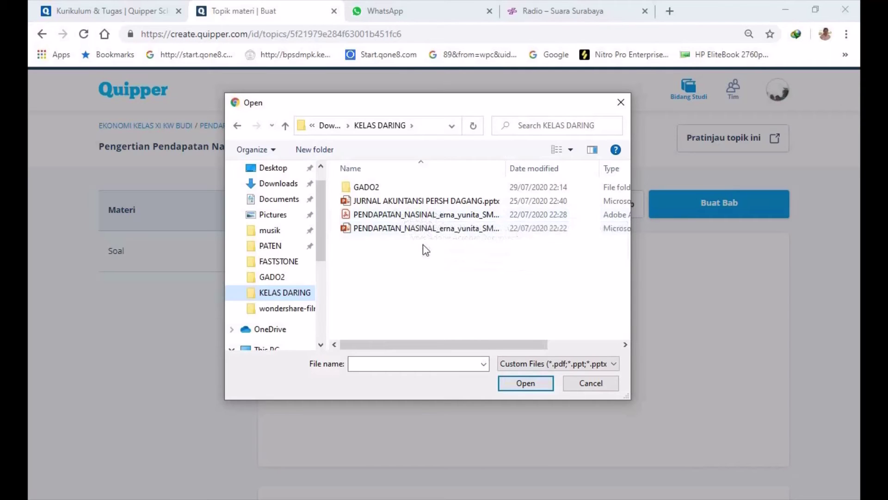
double_click(424, 217)
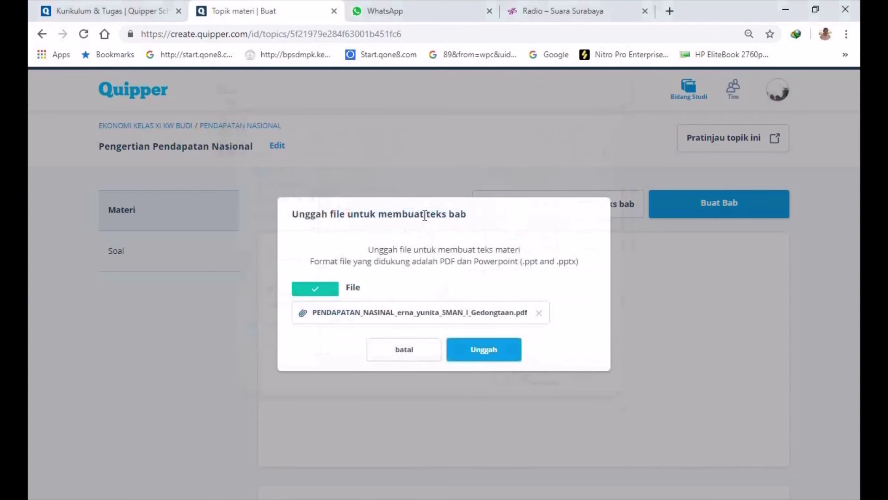
left_click(483, 351)
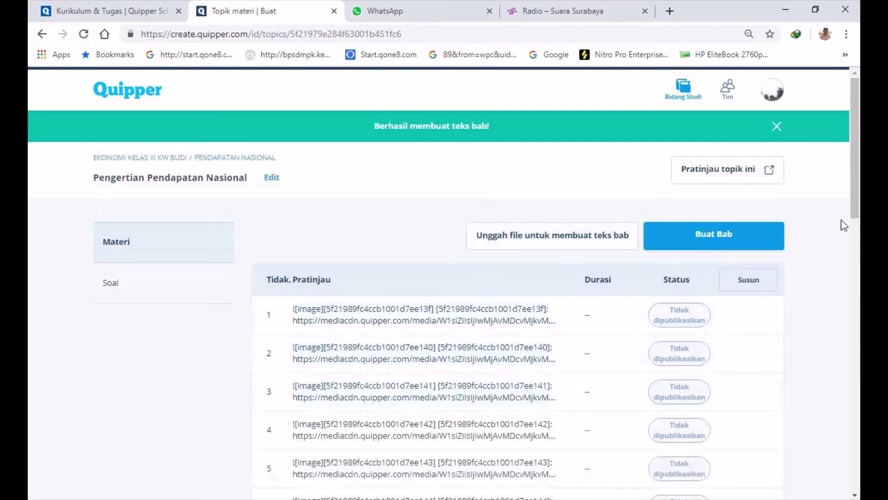
Step: Look through the chapters created from the uploaded PDF, down to the study guide section
left_click_drag(854, 202, 791, 248)
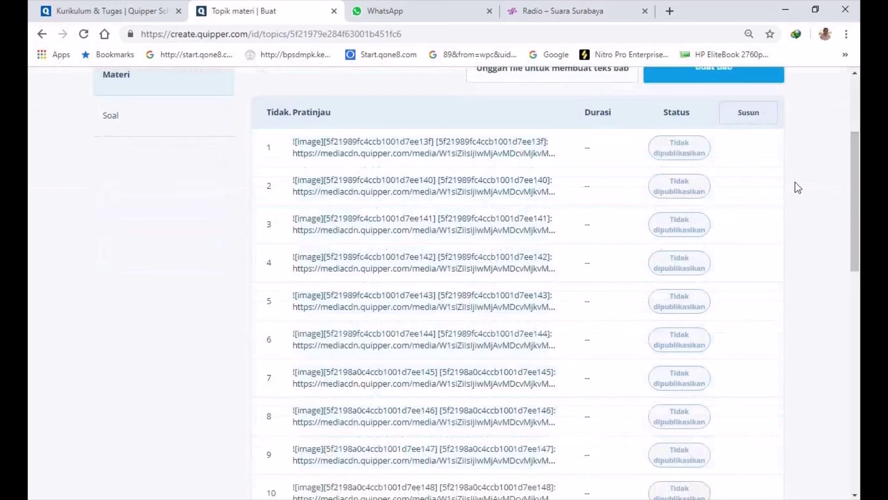
left_click_drag(854, 200, 853, 143)
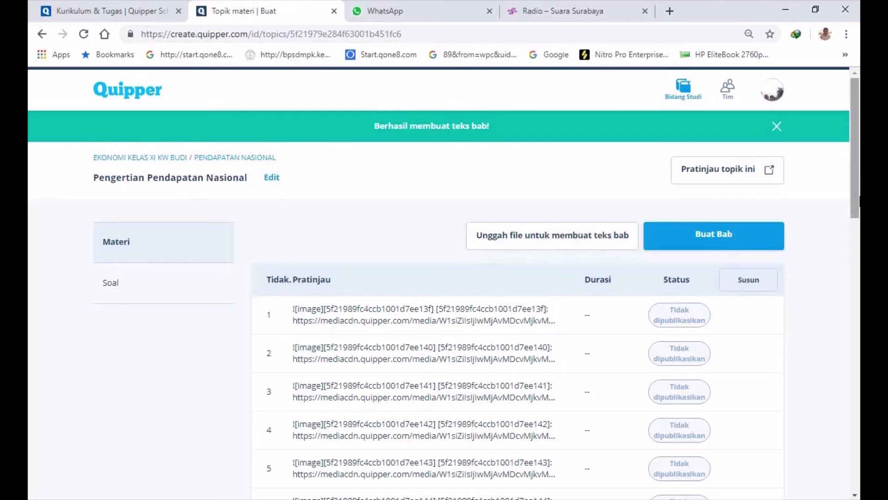
left_click_drag(853, 171, 856, 444)
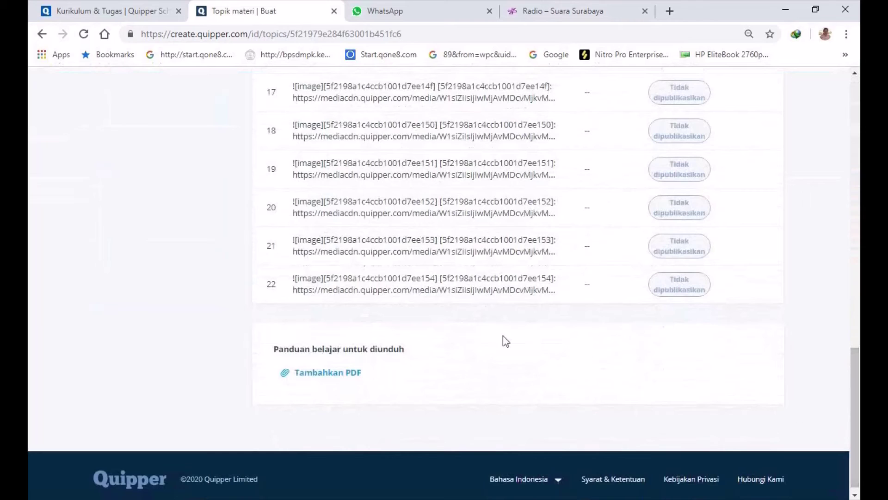
Step: Upload the PENDAPATAN_NASINAL PDF from the KELAS DARING folder as a downloadable study guide named Pendapatan Nasional
left_click(319, 377)
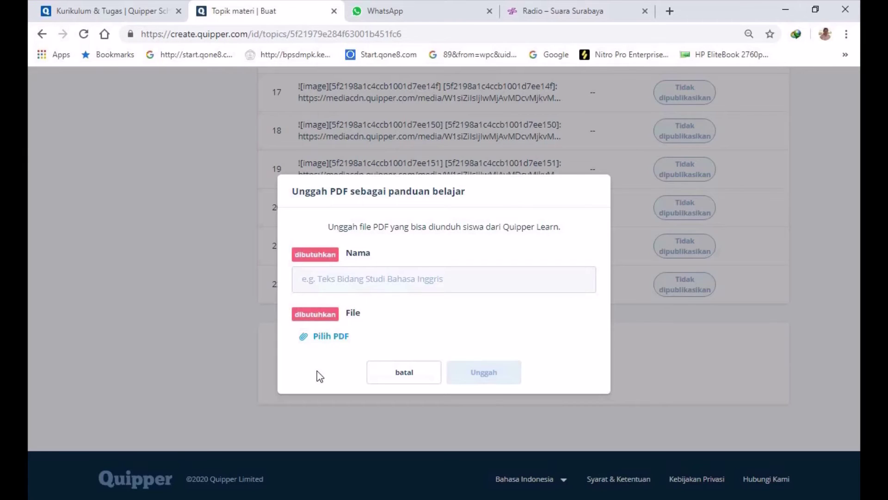
left_click(331, 287)
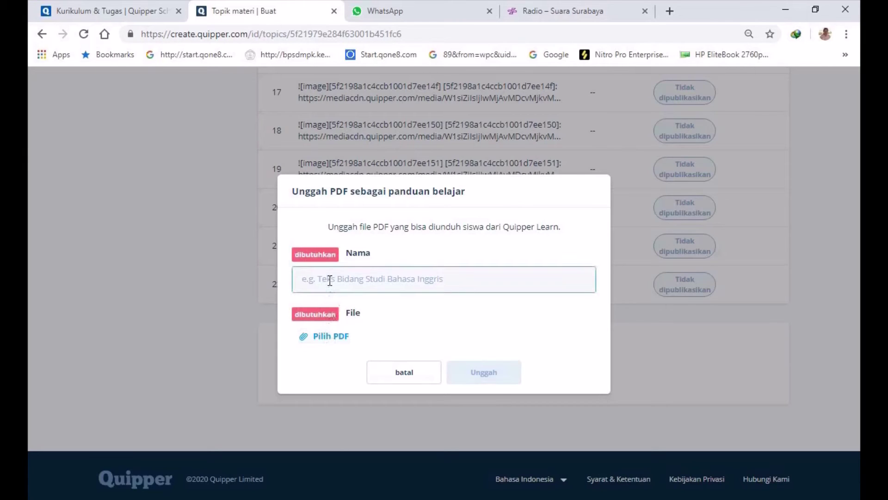
left_click(330, 281)
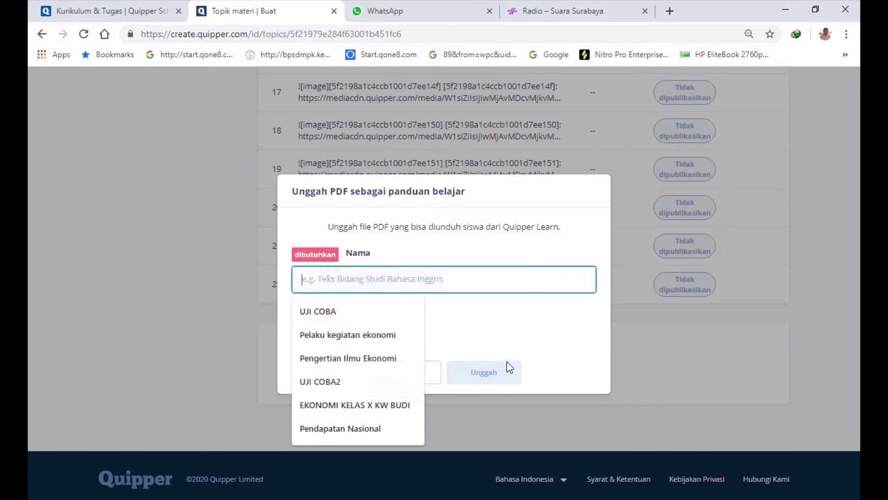
left_click(386, 425)
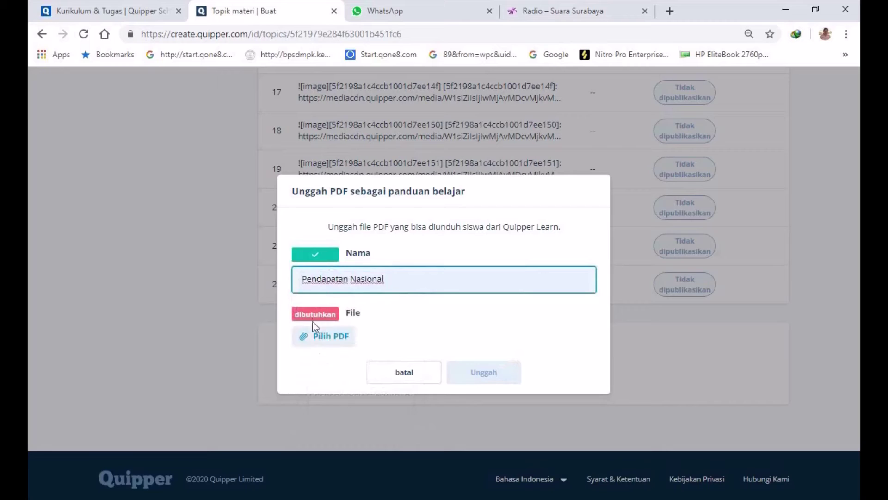
left_click(325, 335)
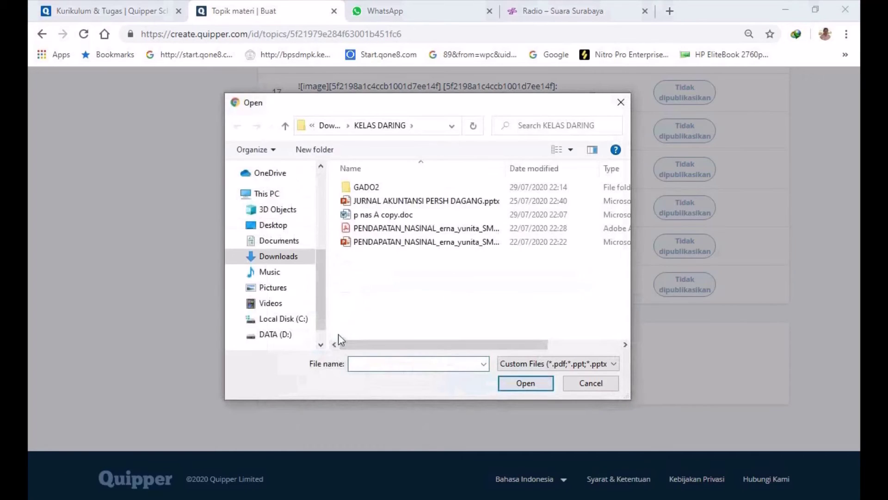
left_click(411, 229)
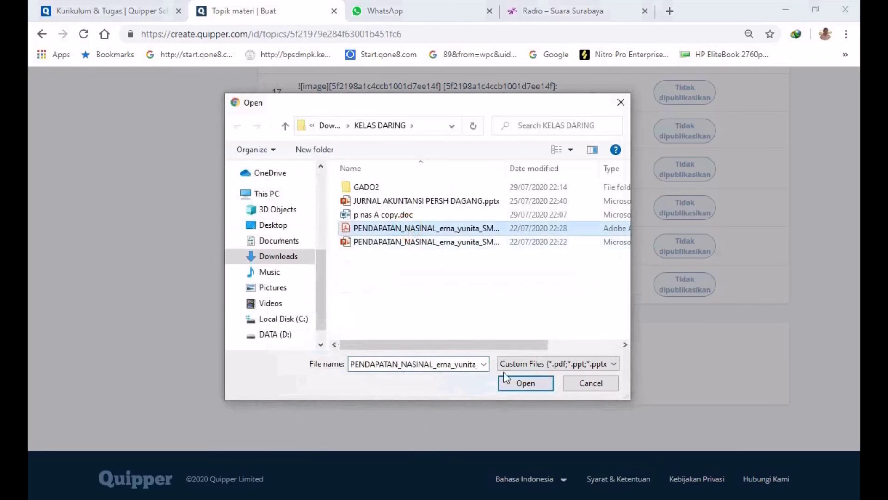
left_click(521, 384)
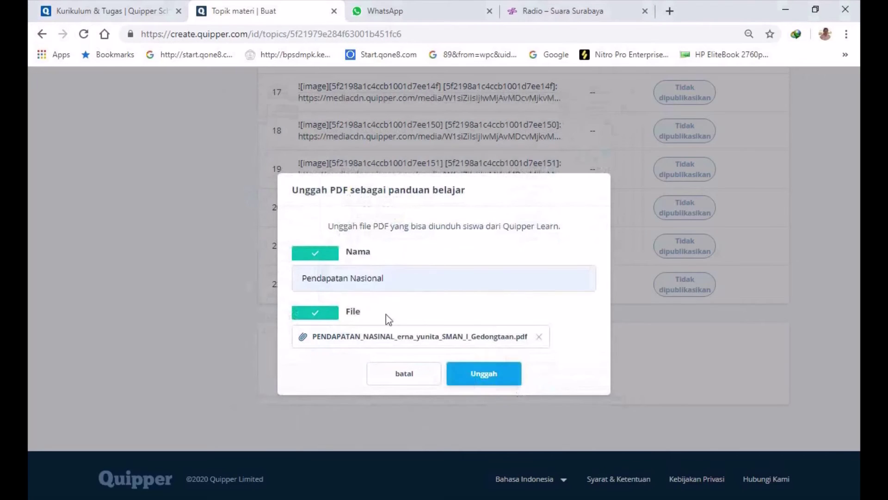
left_click(482, 377)
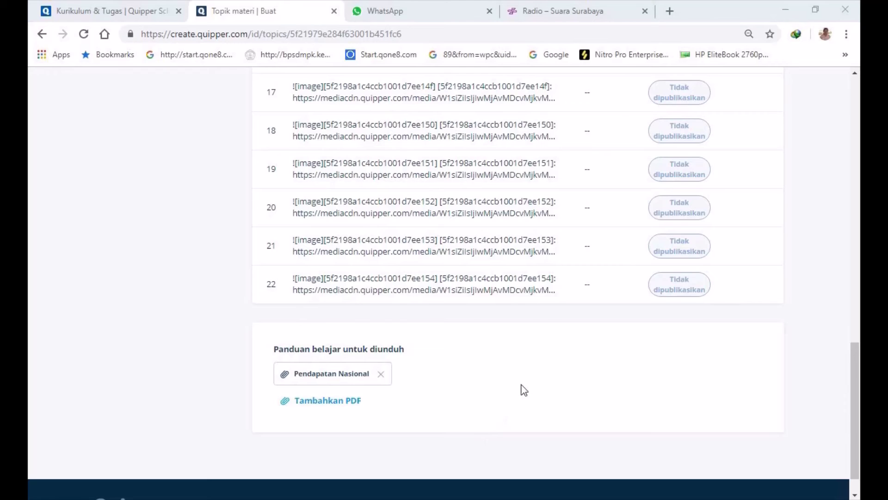
Step: Start a new chapter in the Pengertian Pendapatan Nasional topic and set its type to Teks
scroll(524, 390, "up", 7)
scroll(523, 388, "down", 8)
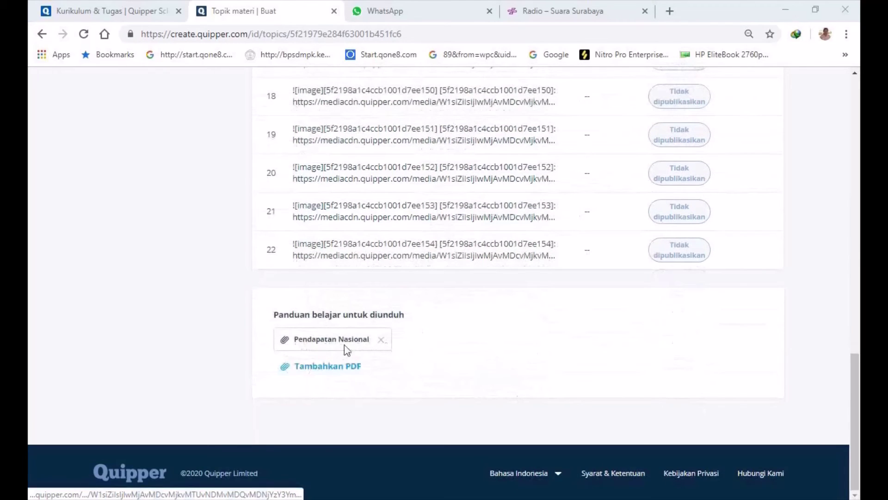
scroll(402, 346, "up", 20)
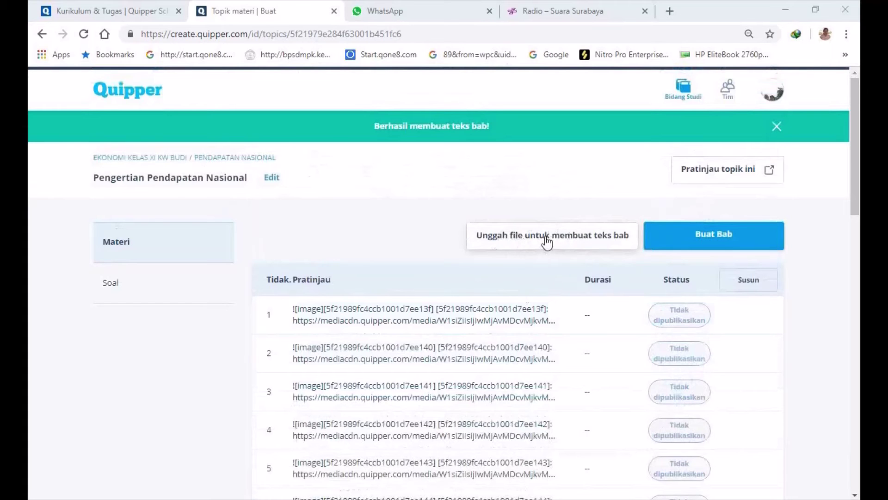
scroll(497, 262, "down", 20)
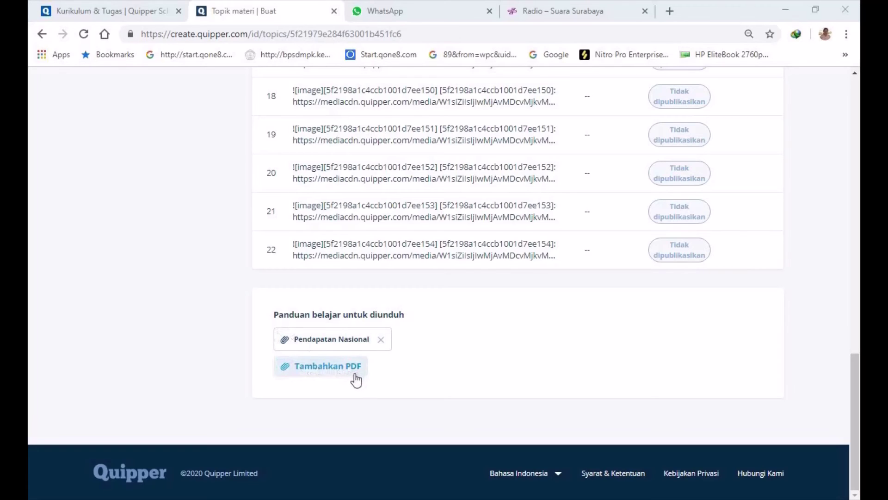
scroll(353, 331, "up", 19)
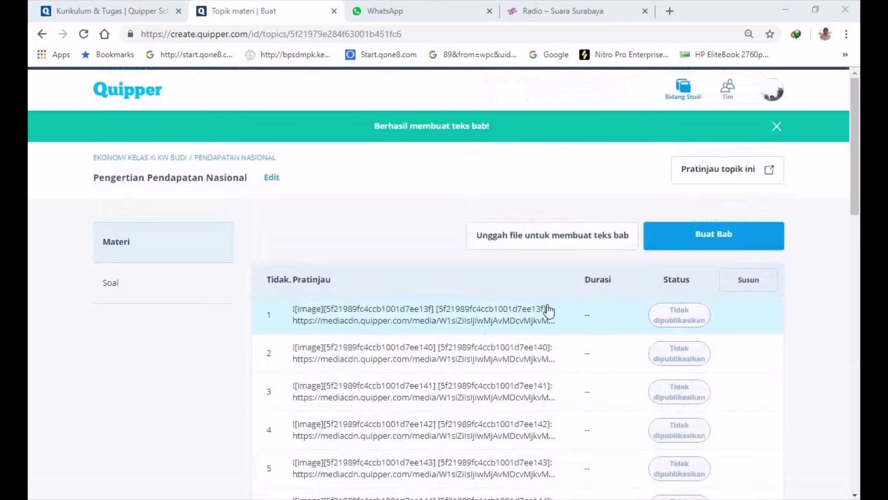
left_click(707, 244)
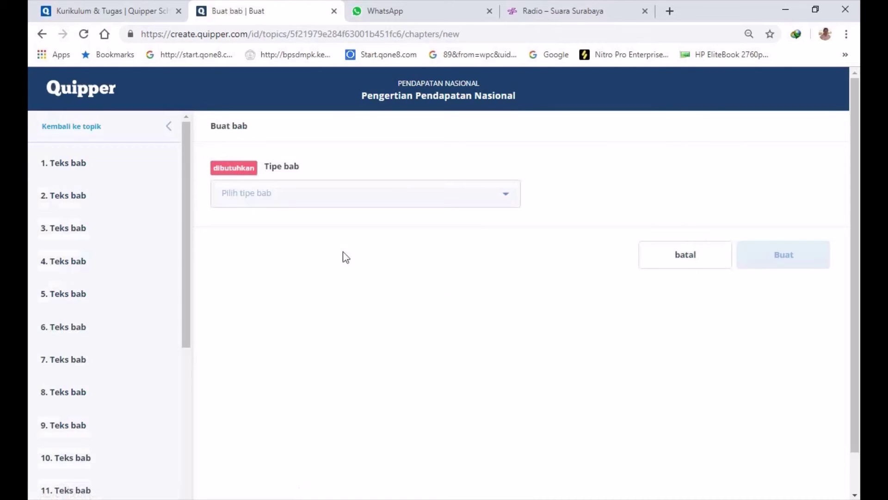
left_click(295, 204)
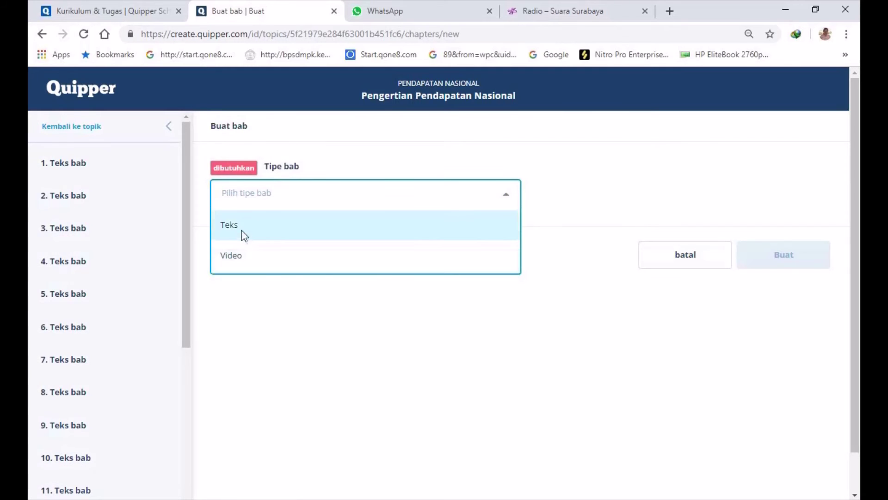
left_click(244, 235)
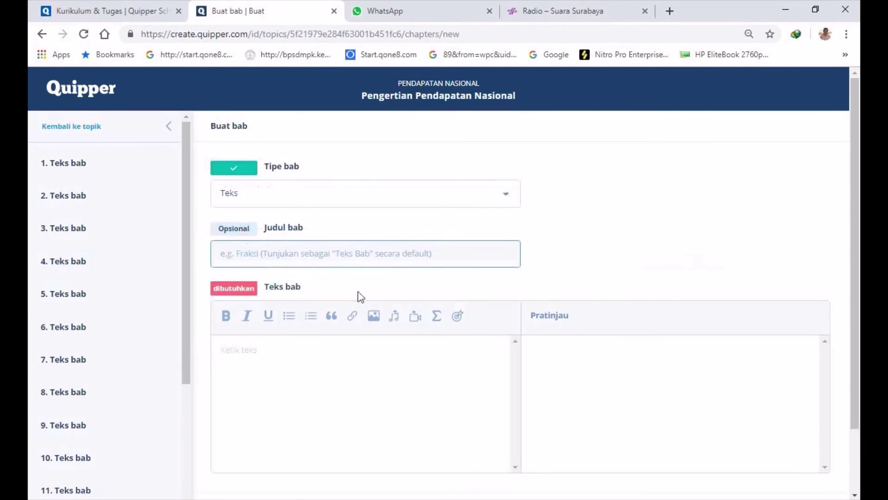
Step: Try out the chapter text editor with the sample text NKLZXJCKLXJCKLZXJVKL and clear it
left_click_drag(857, 180, 850, 253)
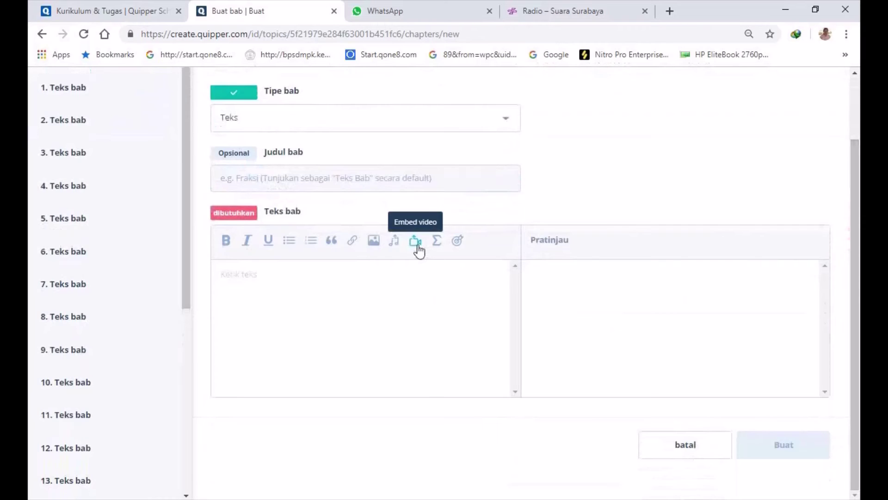
left_click(253, 273)
type("N")
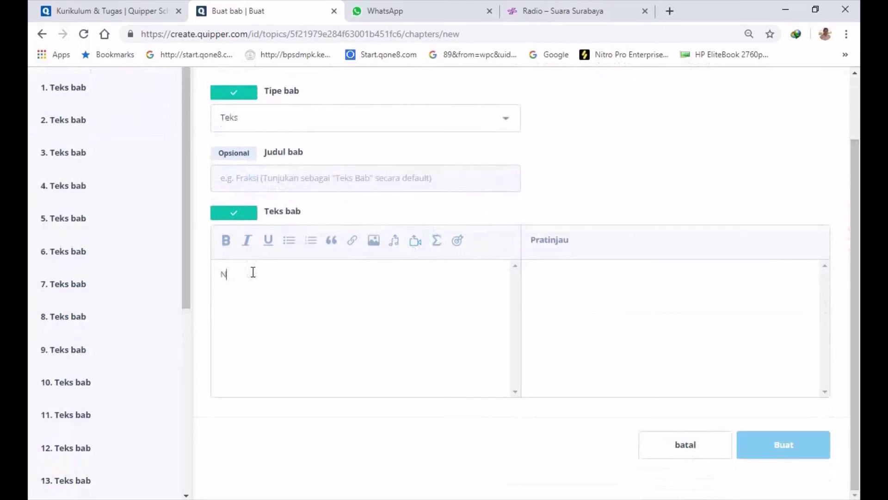
type("KLZXJCKLXJCKLZXJVKL")
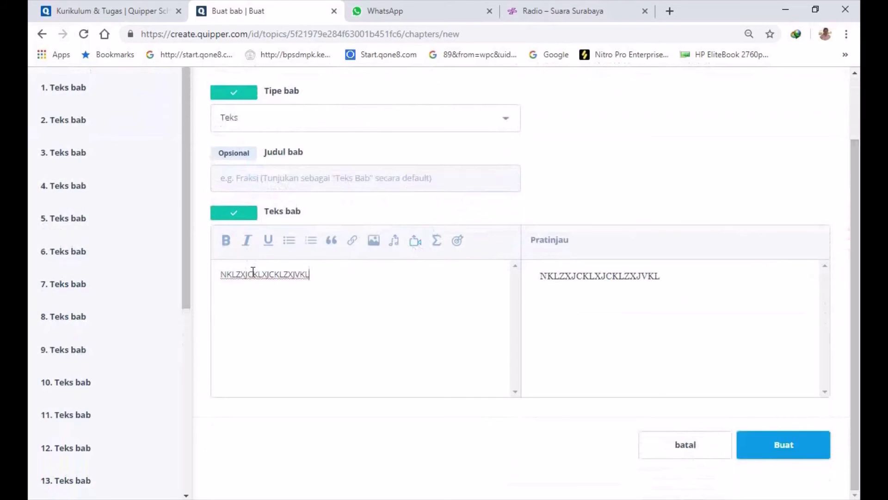
key("ctrl+a")
key("BackSpace")
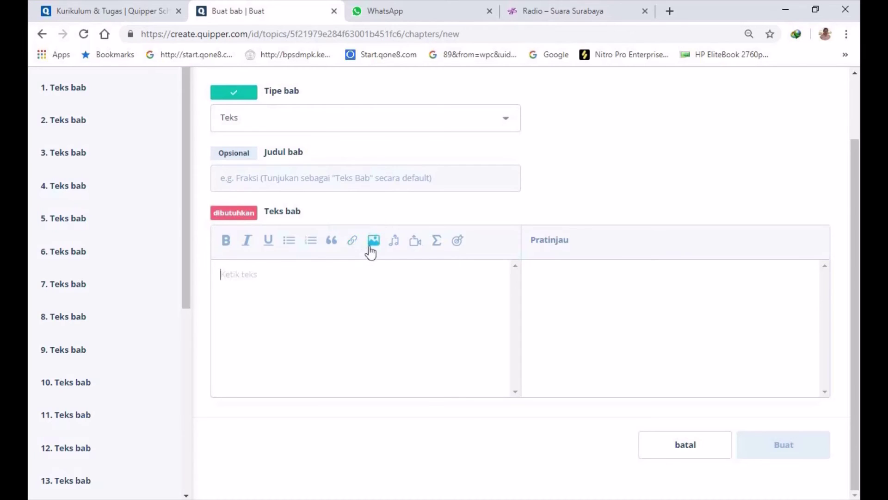
Step: Open the YouTube video embed dialog for the chapter text, ready to receive a URL
left_click(415, 243)
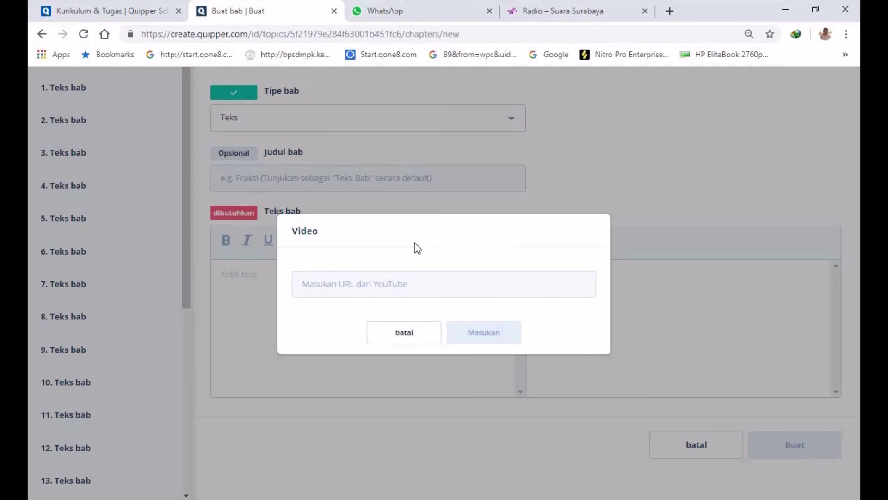
left_click(417, 277)
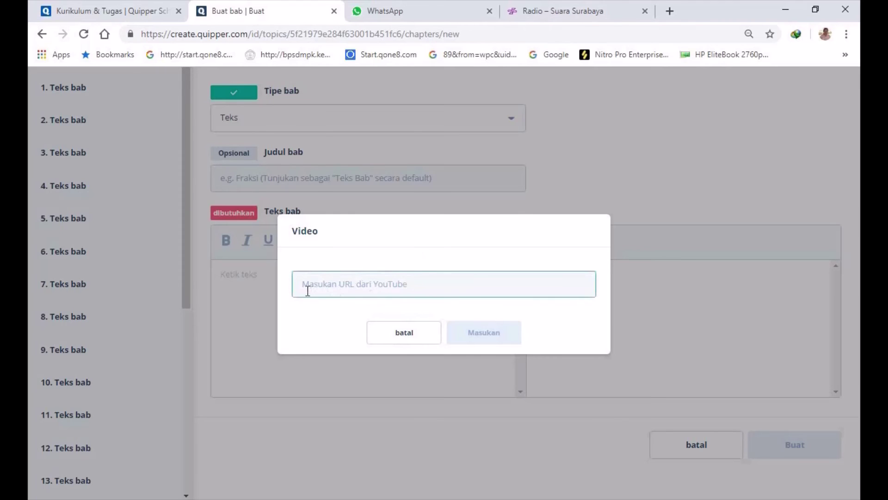
left_click_drag(305, 285, 429, 283)
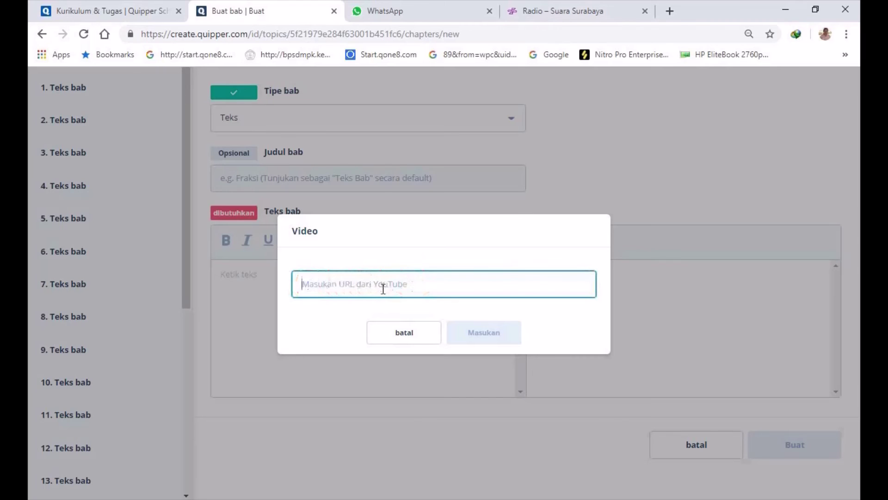
Step: Open YouTube in a new browser tab and search for PENDAPATAN NASIONAL
left_click(669, 10)
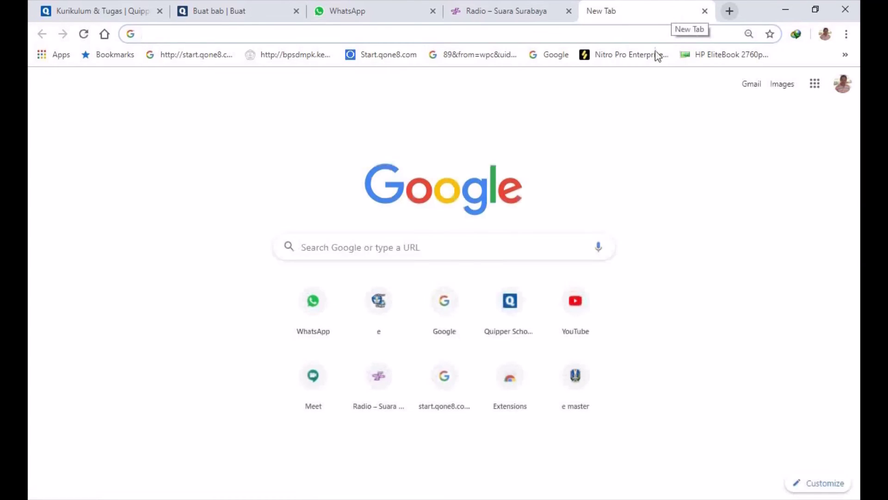
left_click(582, 290)
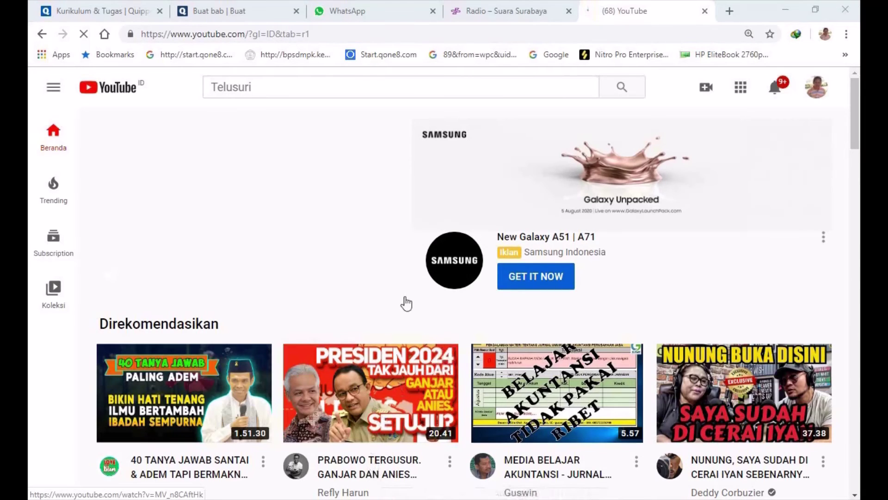
left_click(242, 85)
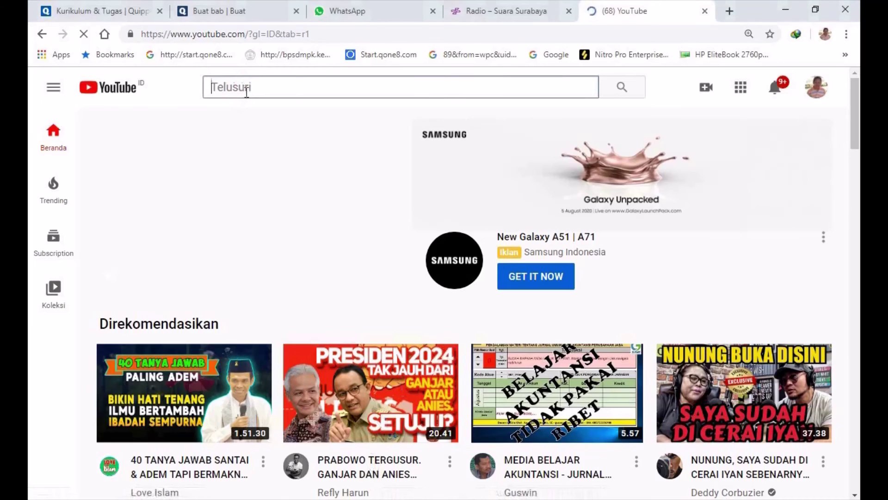
type("PEN")
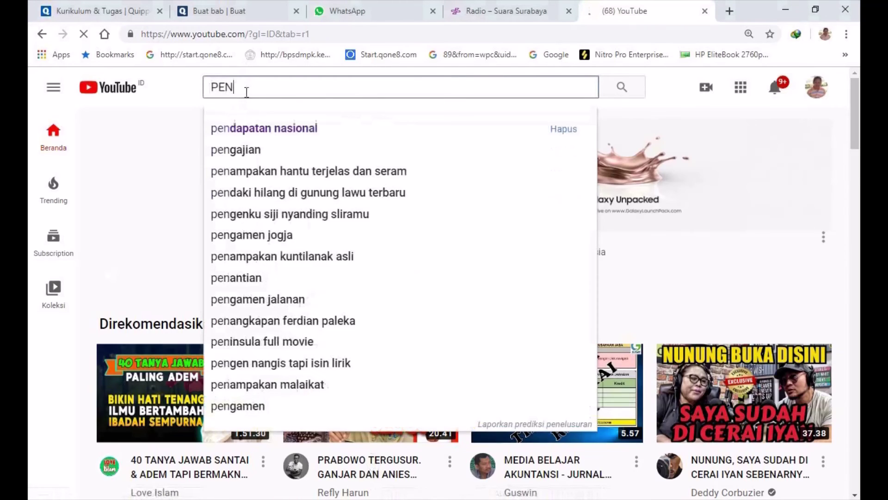
type("DAPATAN ")
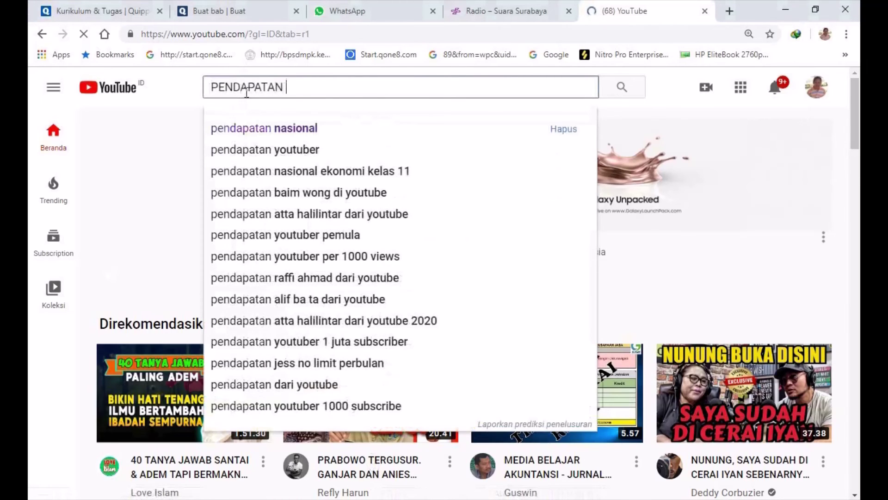
type("NASION")
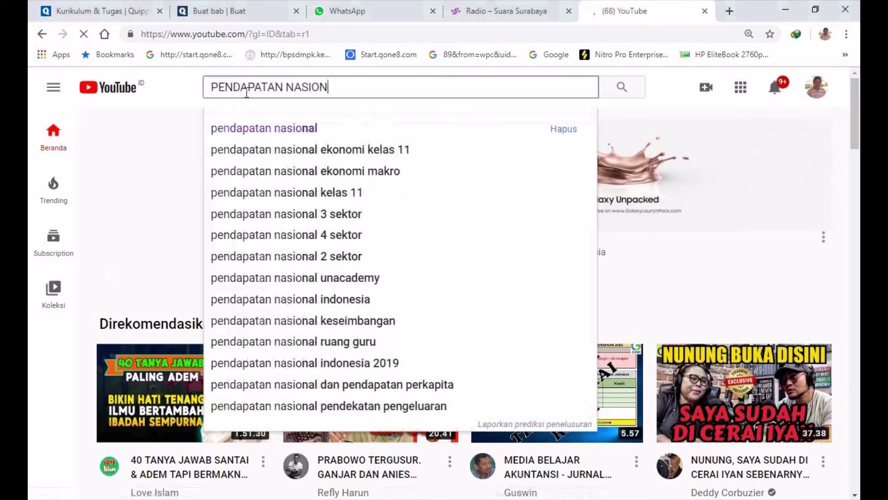
type("AL")
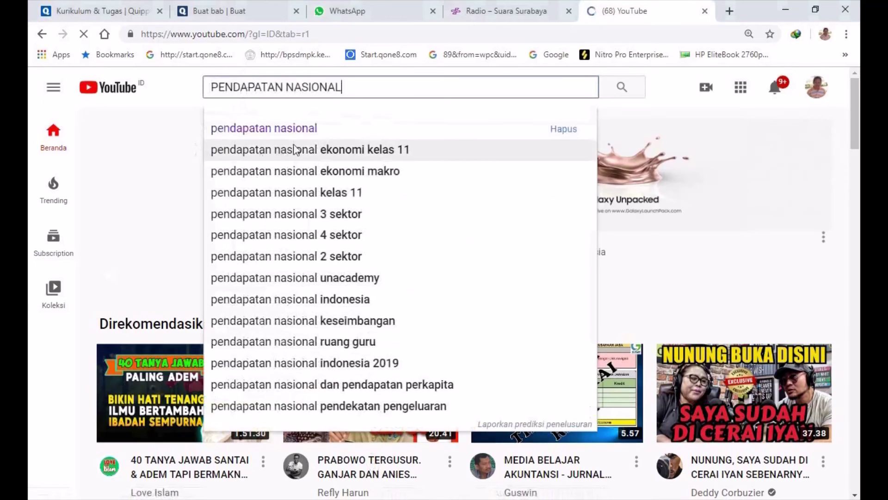
key("Return")
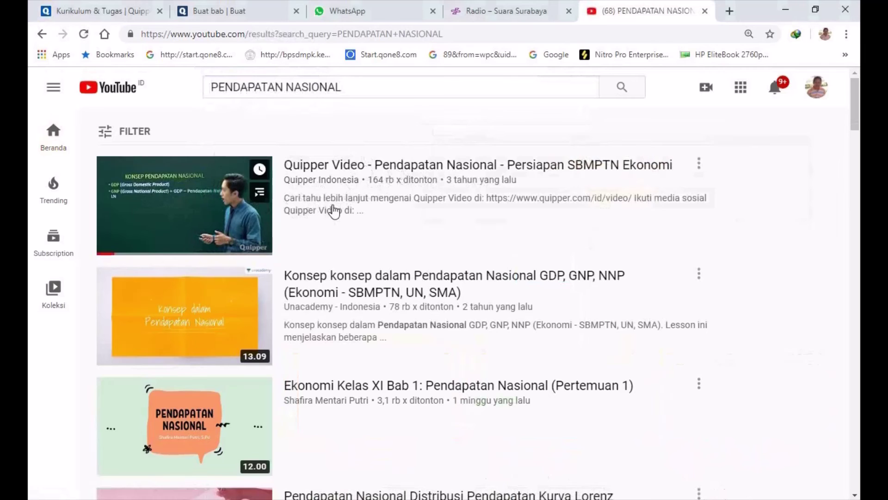
Step: Open and pause the video Quipper Video - Pendapatan Nasional - Persiapan SBMPTN Ekonomi, copy its URL, and return to the Q-Create chapter form
left_click(350, 173)
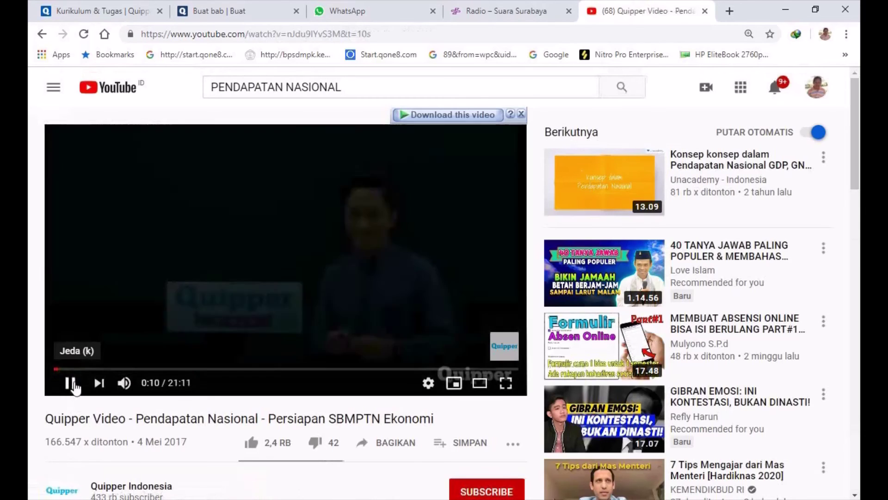
left_click(74, 388)
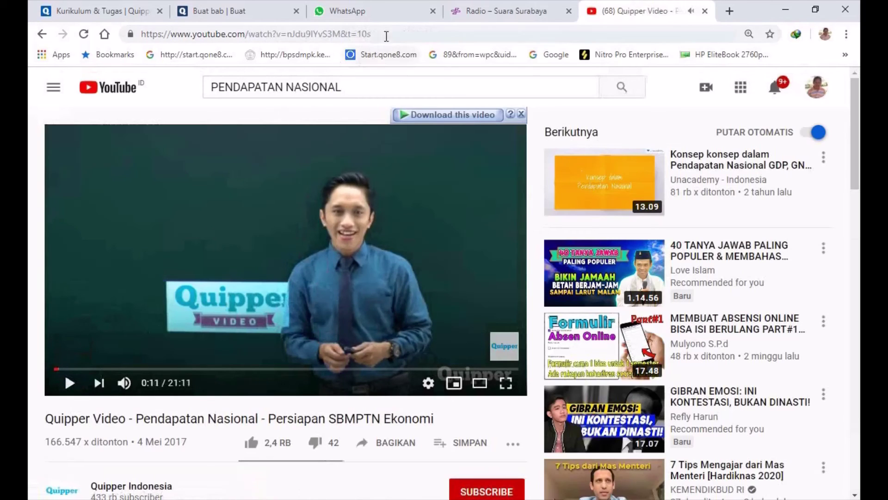
left_click_drag(389, 34, 133, 33)
right_click(147, 34)
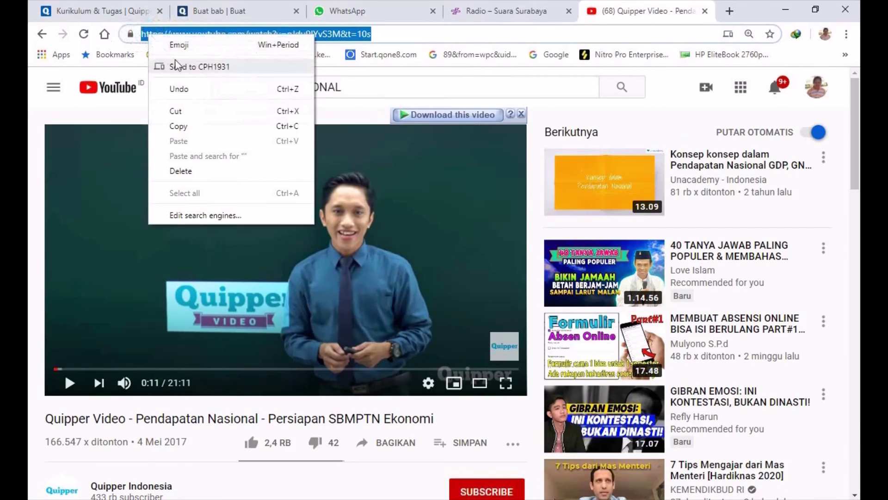
left_click(189, 126)
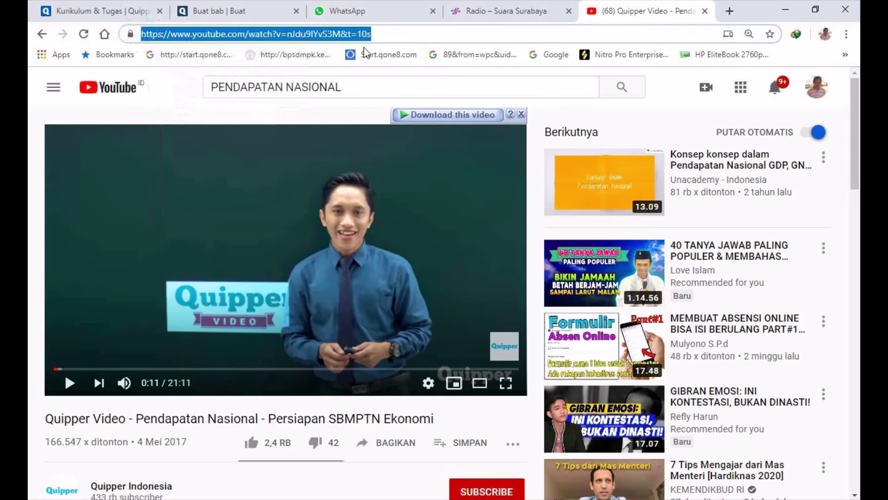
left_click(230, 14)
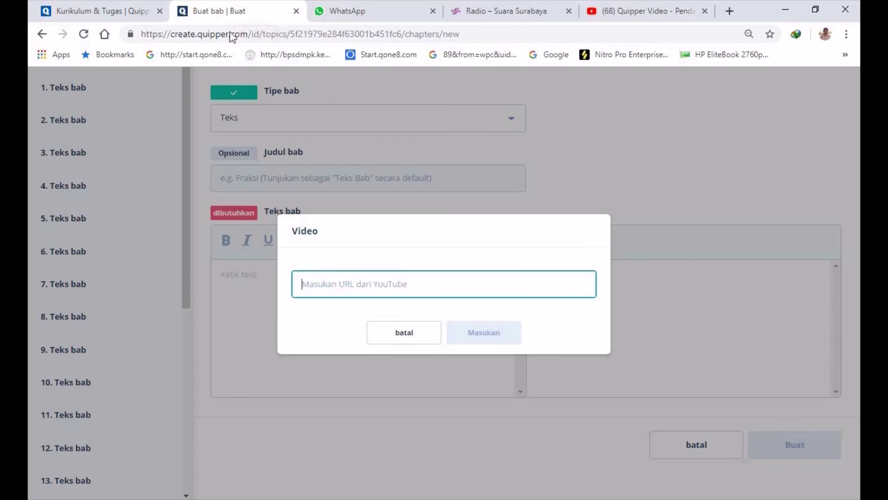
Step: Paste the copied YouTube URL of the Pendapatan Nasional video and embed it in the chapter text
left_click(305, 286)
right_click(306, 286)
left_click(352, 166)
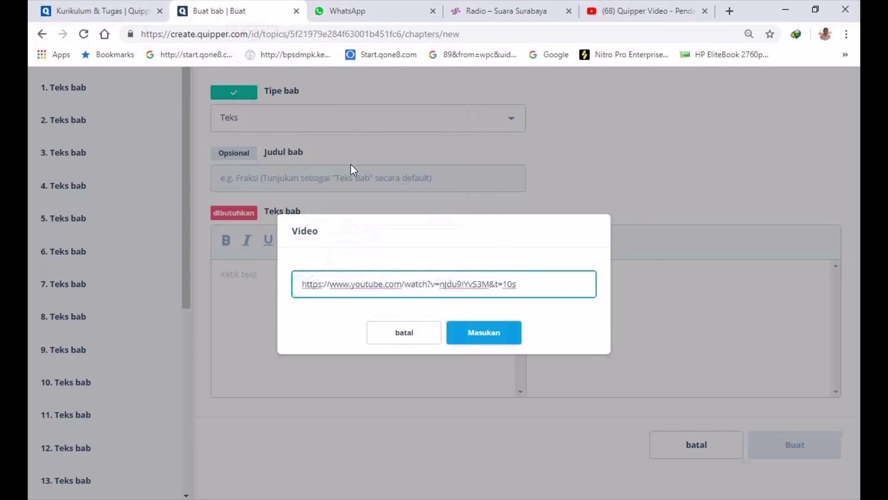
left_click(481, 336)
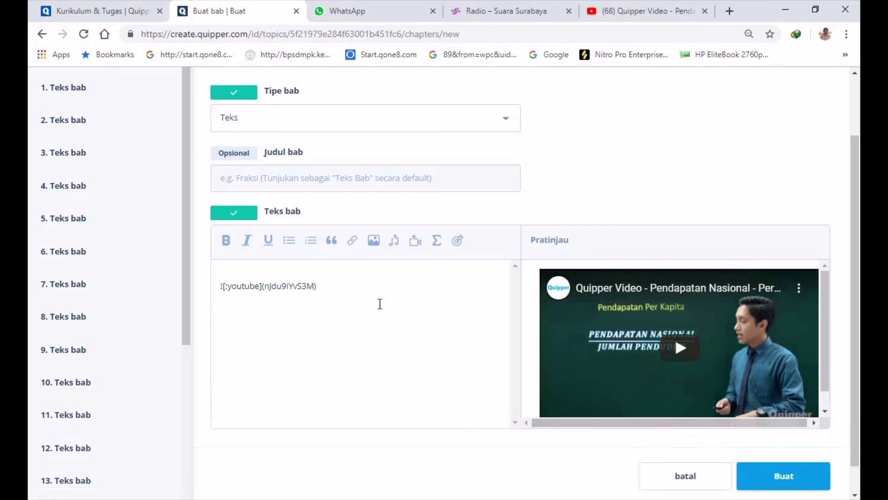
Step: Check the embedded video's preview and create the text chapter without a title
scroll(380, 303, "up", 2)
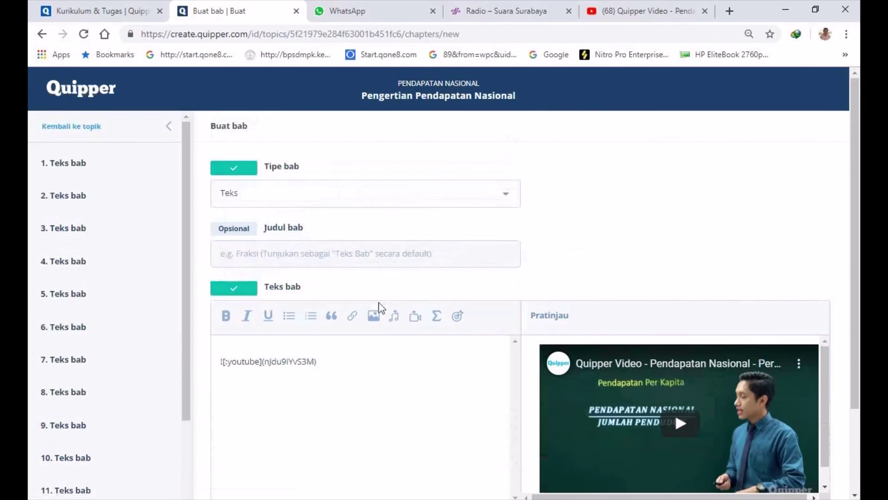
scroll(389, 305, "down", 3)
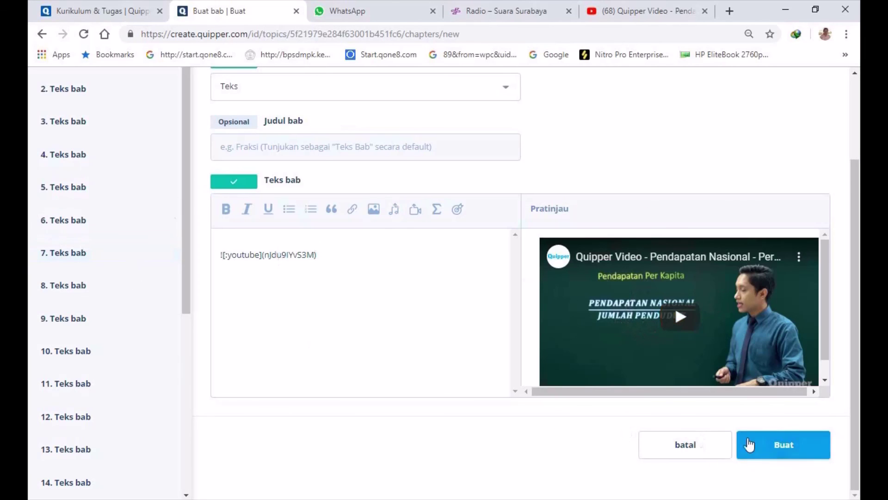
left_click(749, 444)
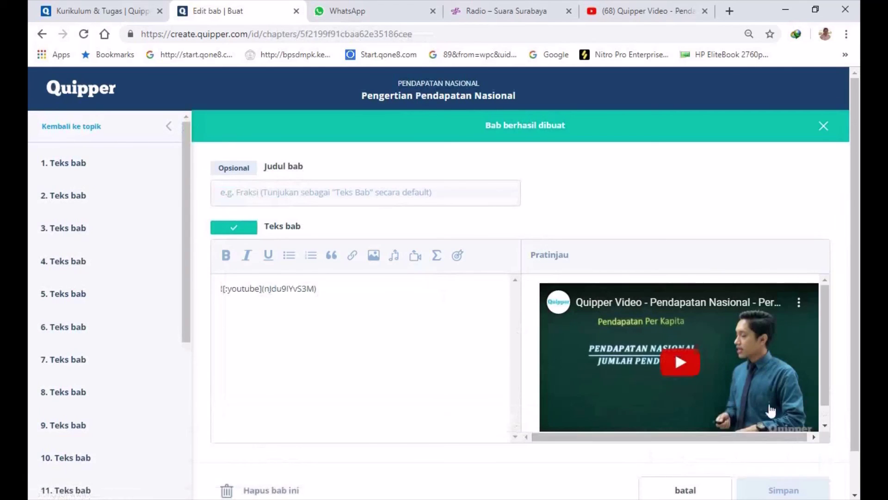
scroll(674, 349, "down", 2)
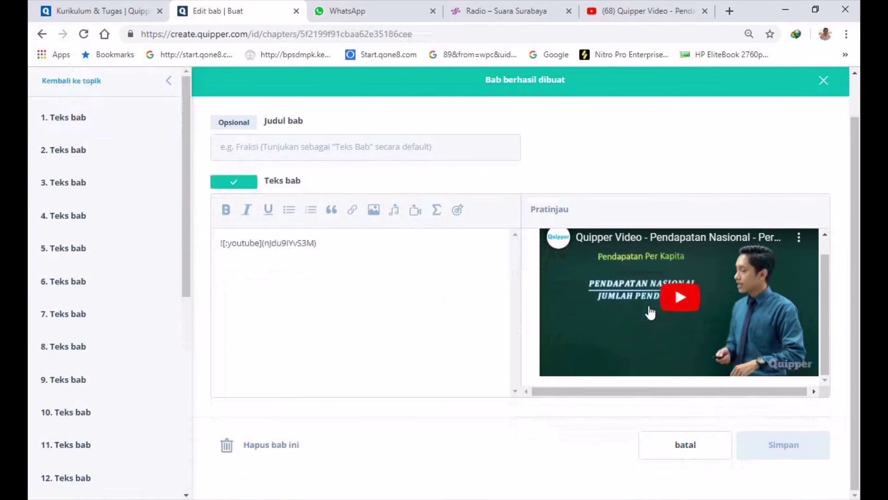
scroll(649, 313, "up", 3)
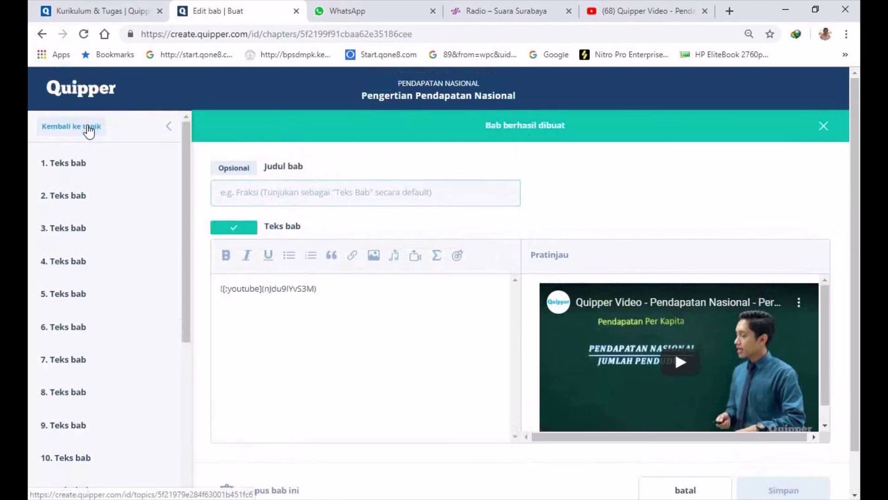
Step: Return to the Pengertian Pendapatan Nasional topic and review its full chapter list and downloadable study guides
left_click(89, 129)
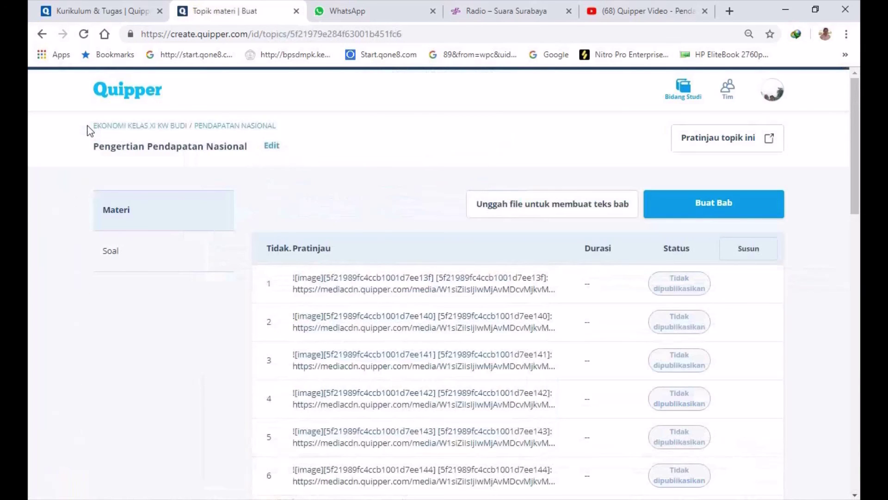
scroll(280, 277, "down", 19)
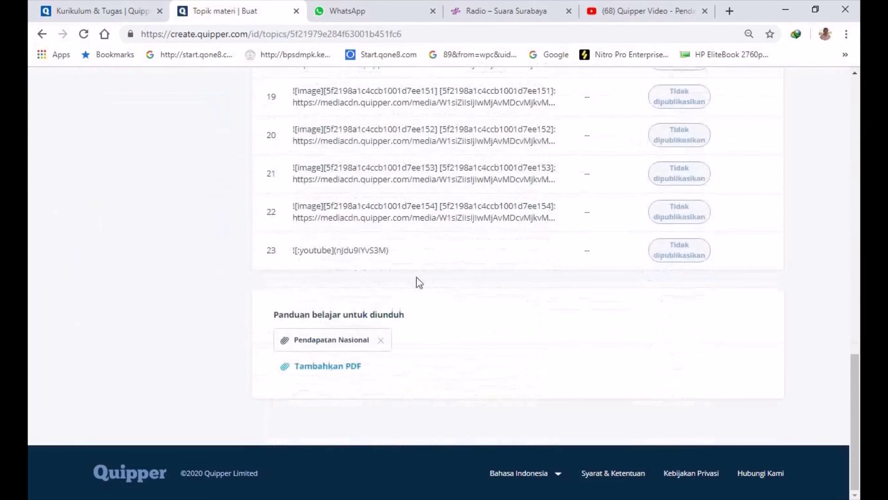
scroll(416, 280, "up", 19)
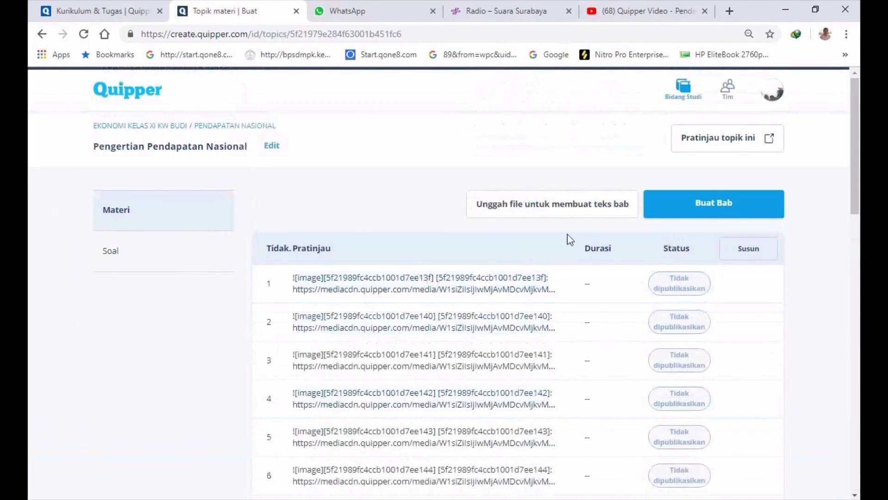
scroll(569, 241, "down", 5)
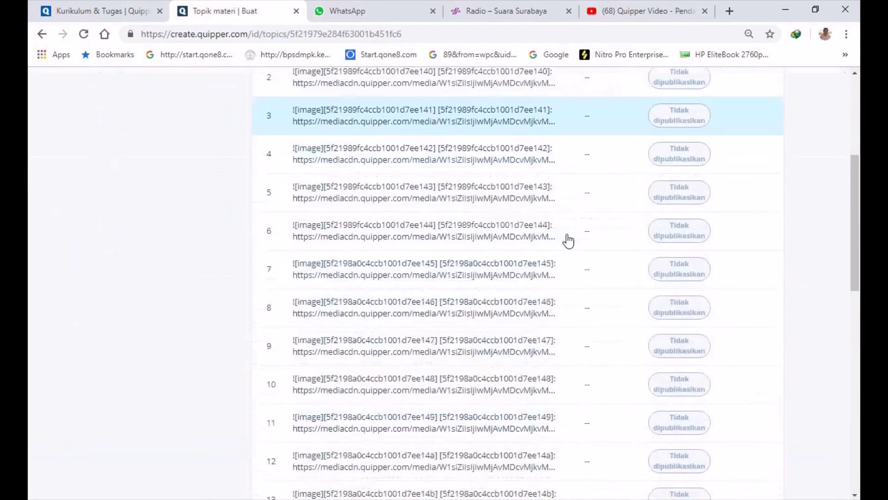
scroll(568, 241, "down", 13)
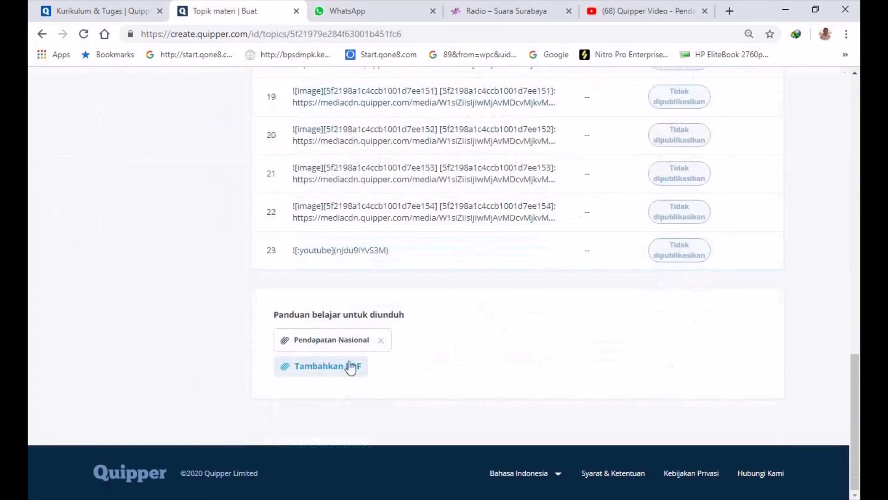
scroll(648, 275, "up", 18)
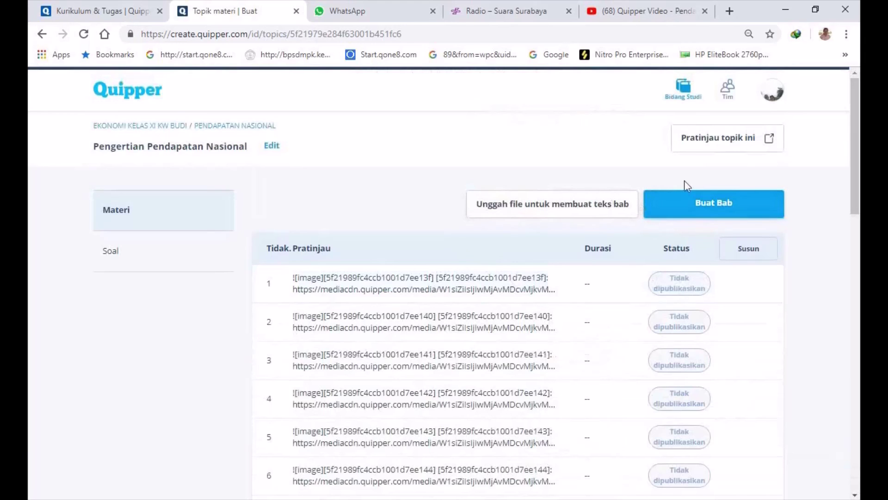
Step: Open the student preview of the topic and look through Buku Pelajaran chapters 1 to 5
left_click(711, 146)
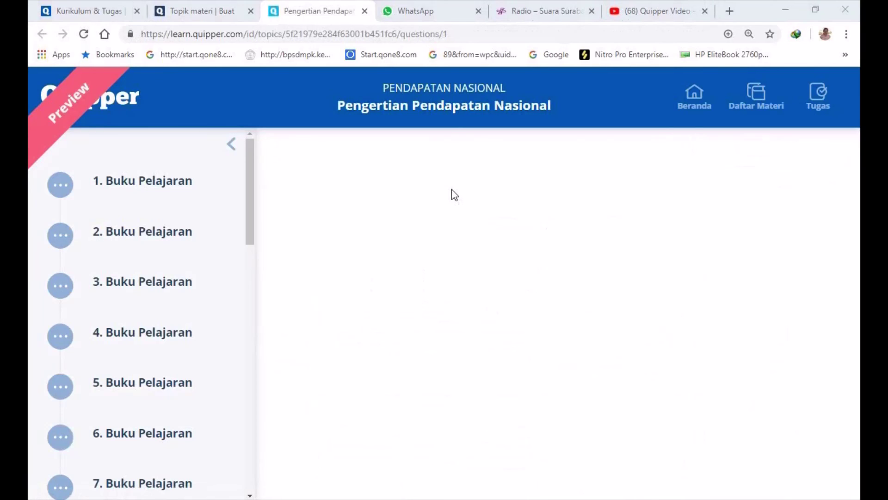
scroll(236, 281, "down", 3)
left_click_drag(251, 267, 245, 206)
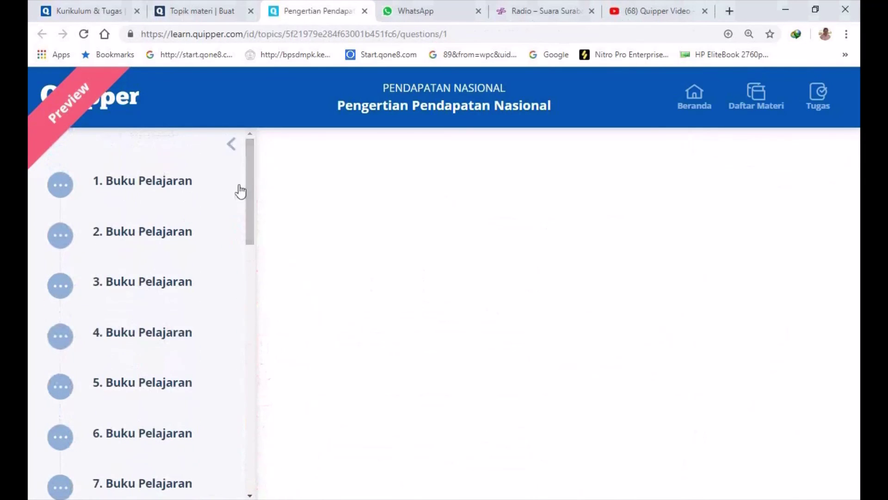
left_click(154, 185)
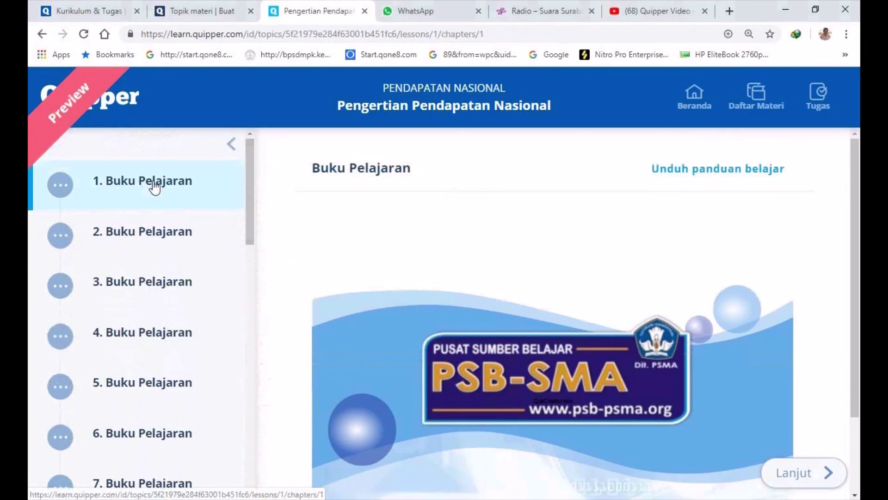
left_click(164, 230)
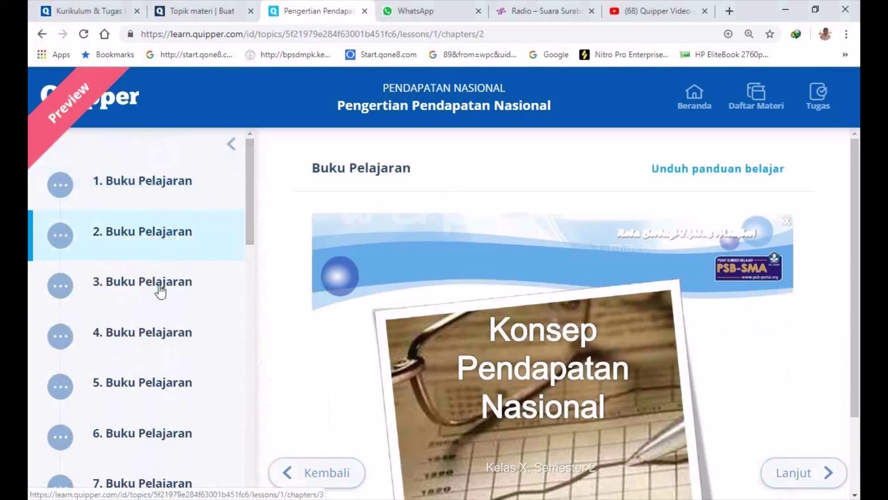
left_click(160, 289)
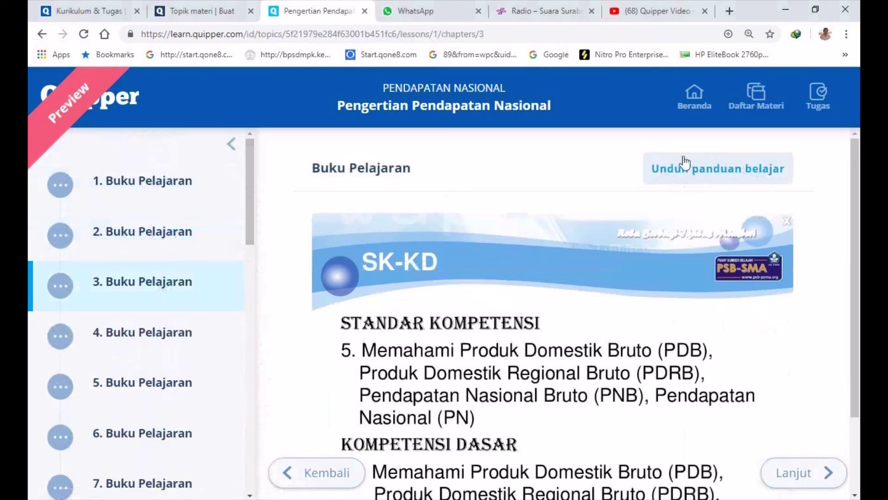
left_click(147, 341)
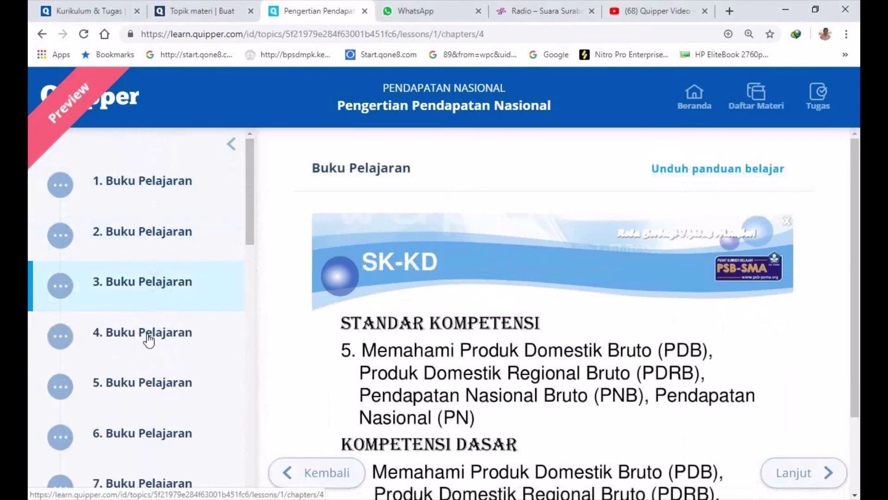
left_click(152, 387)
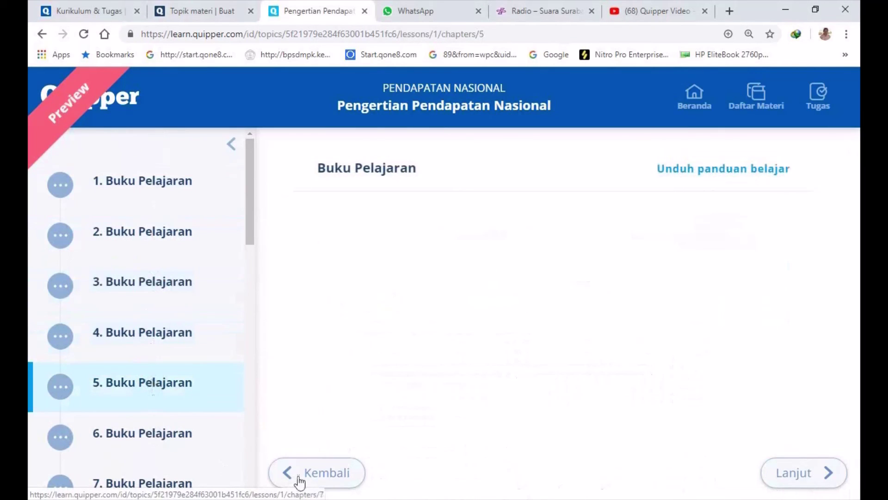
Step: Try the preview's forward and backward chapter navigation, and read chapter 5 on PDB down to its formula
left_click(815, 482)
left_click(318, 471)
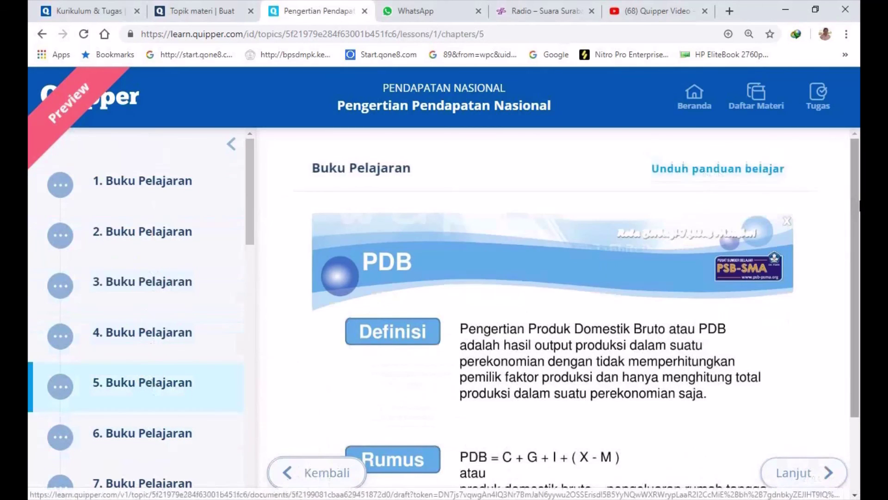
left_click_drag(853, 206, 854, 281)
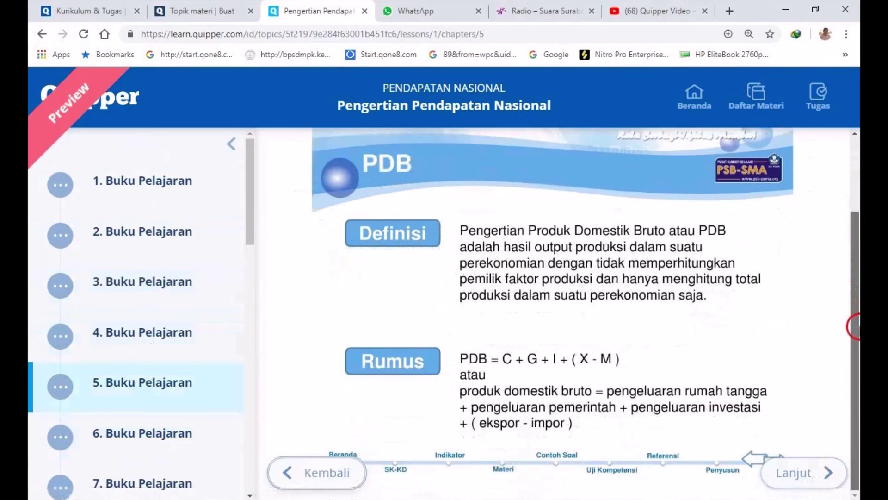